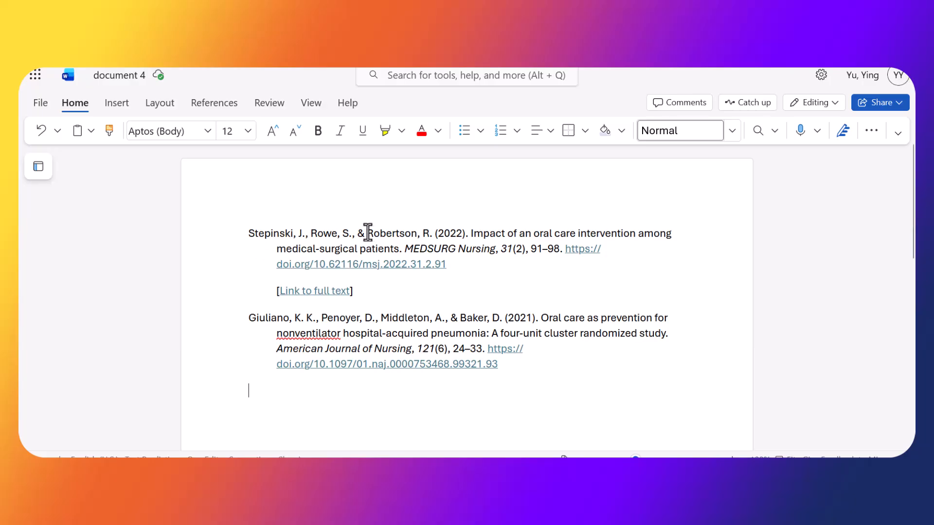
Move the 2022 MEDSURG Nursing reference, including its full-text link, below the 2021 American Journal of Nursing reference for alphabetical order.
{"action": "left_click_drag", "start_coordinate": [369, 232], "coordinate": [417, 232]}
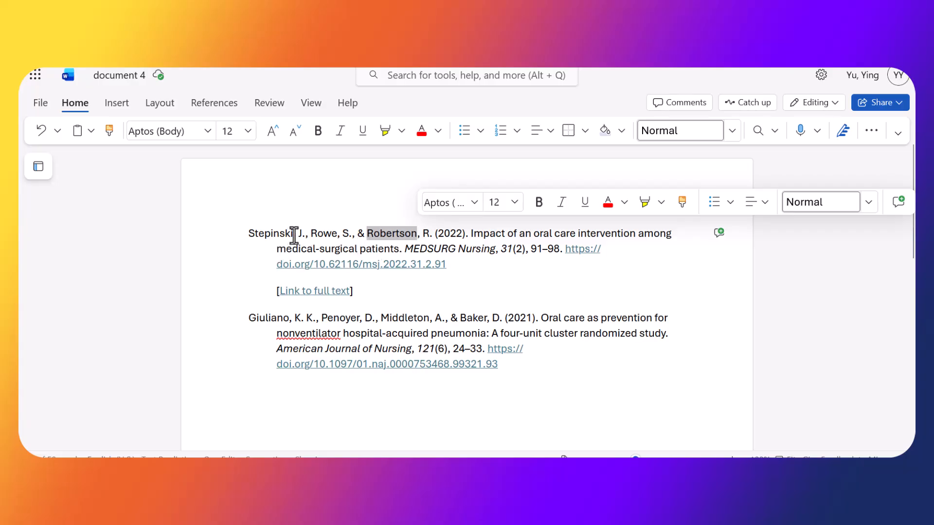
{"action": "left_click_drag", "start_coordinate": [294, 236], "coordinate": [240, 237]}
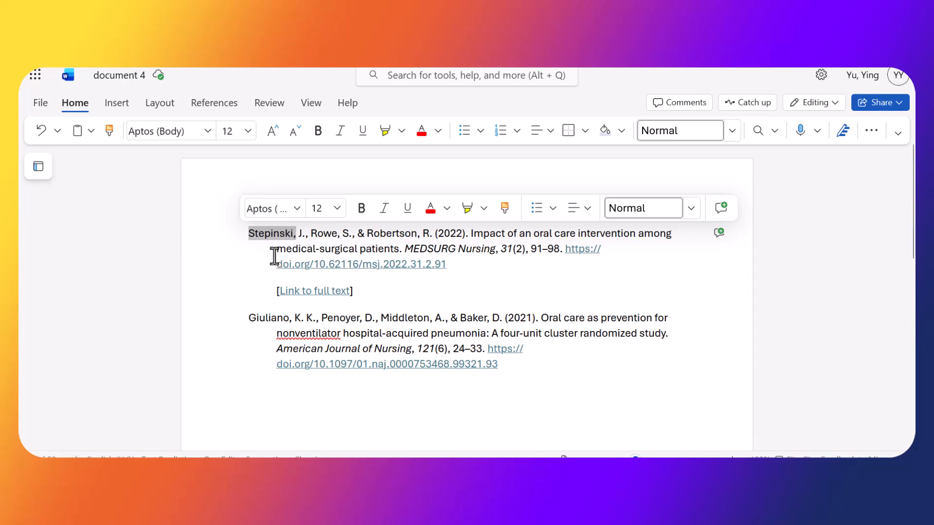
{"action": "left_click", "coordinate": [533, 269]}
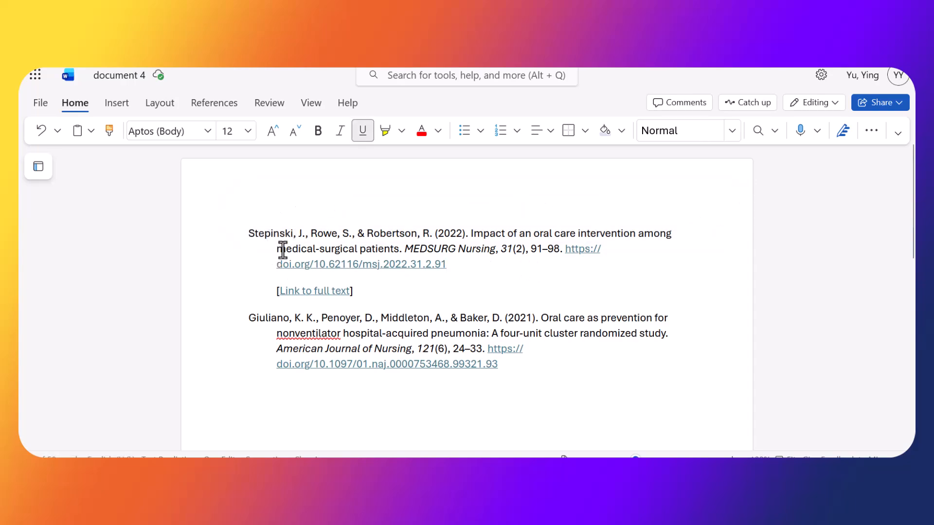
{"action": "left_click_drag", "start_coordinate": [248, 233], "coordinate": [370, 289]}
{"action": "key", "text": "ctrl+c"}
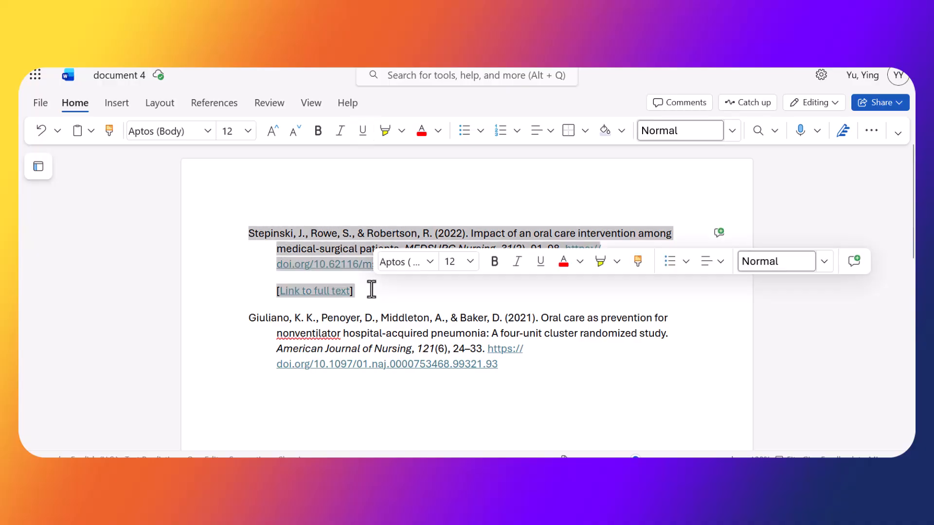
{"action": "key", "text": "BackSpace"}
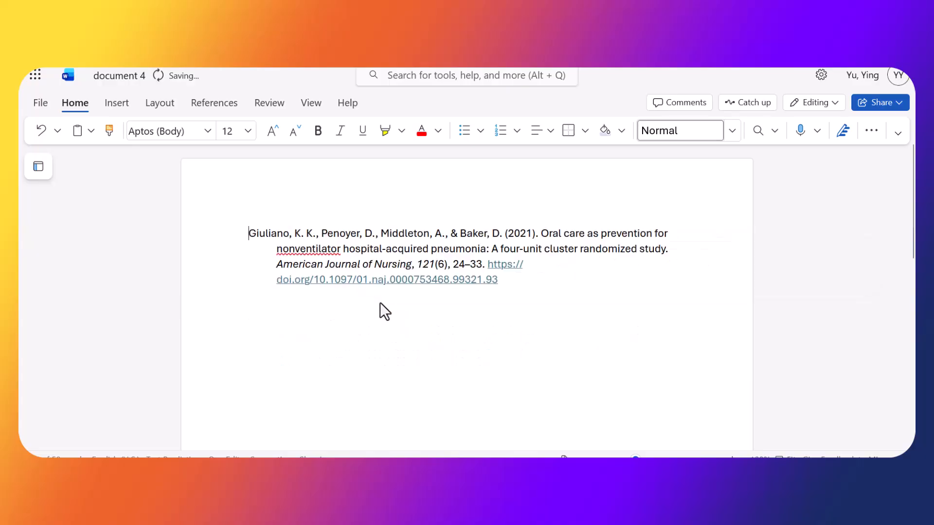
{"action": "left_click", "coordinate": [277, 308]}
{"action": "key", "text": "ctrl+v"}
{"action": "left_click", "coordinate": [247, 235]}
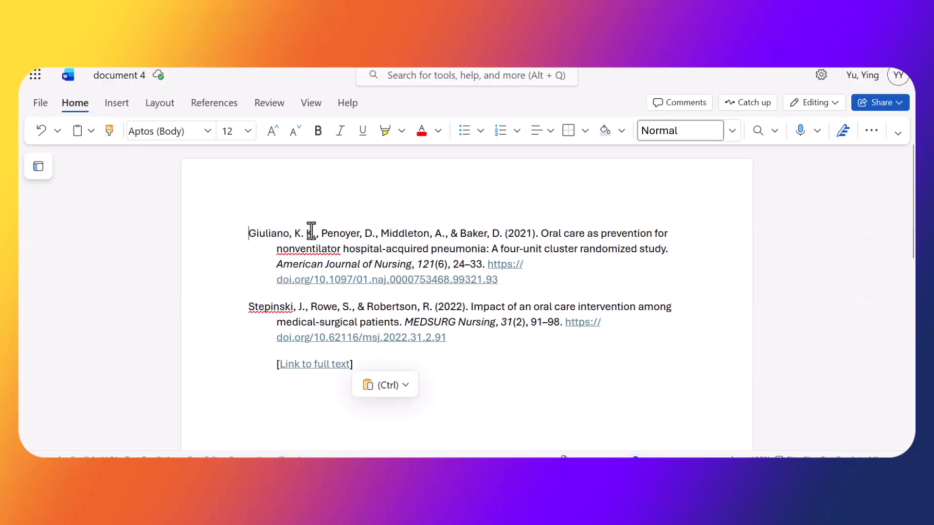
{"action": "left_click_drag", "start_coordinate": [249, 232], "coordinate": [256, 234]}
{"action": "left_click", "coordinate": [249, 307]}
{"action": "left_click", "coordinate": [648, 346]}
Add the title "Oral Care and HAP: Annotated Bibliography" above the references, bold and centred.
{"action": "left_click", "coordinate": [250, 234]}
{"action": "key", "text": "Return"}
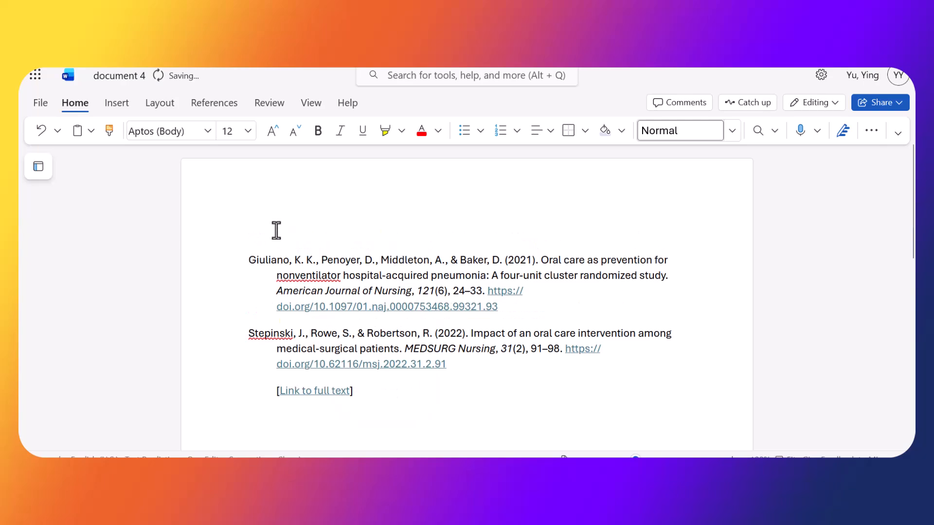
{"action": "type", "text": "Oral Care and HAP: Annotated Bibliography"}
{"action": "left_click_drag", "start_coordinate": [249, 234], "coordinate": [457, 232]}
{"action": "left_click", "coordinate": [318, 131]}
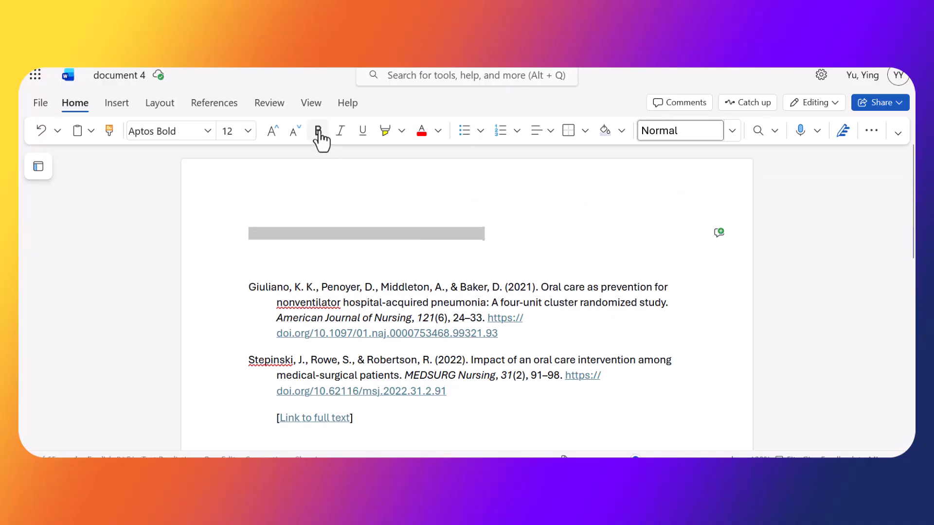
{"action": "left_click", "coordinate": [551, 134]}
{"action": "left_click", "coordinate": [583, 182]}
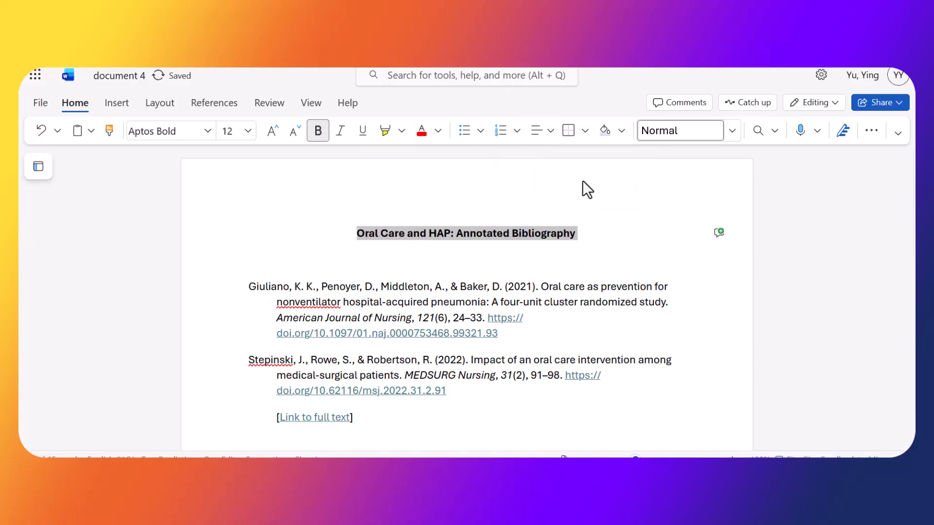
Insert a lorem ipsum annotation paragraph below the 2021 reference, opening with its in-text author citation and "conducted a study...".
{"action": "left_click", "coordinate": [522, 334]}
{"action": "key", "text": "Return"}
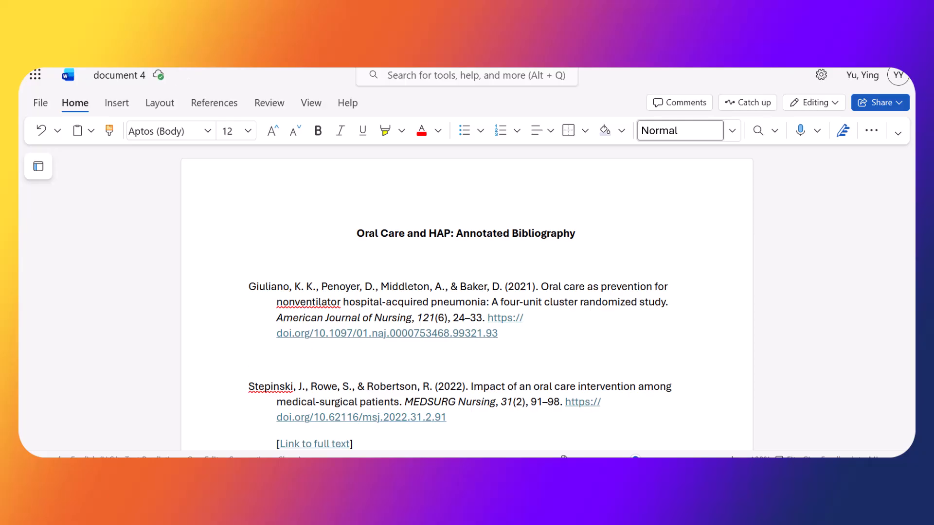
{"action": "type", "text": "Giuliano et al. conducted a study...Lorem ipsum dolor sit amet, consetetur sadipscing elitr, sed diam nonumy eirmod tempor invidunt ut labore et dolore magna aliquyam erat, sed diam voluptua. At vero eos et accusam et justo duo dolores et ea rebum. Lorem ipsum dolor sit amet, consetetur sadipscing elitr, sed diam nonumy eirmod tempor invidunt ut labore et dolore magna aliquyam erat, sed diam voluptua. At vero eos et accusam et justo duo dolores et ea rebum."}
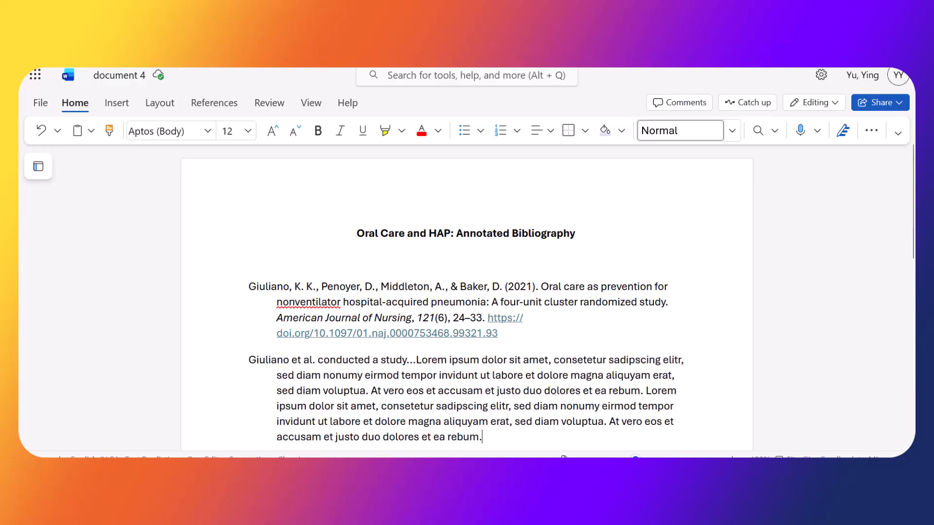
Add an annotation paragraph below the second reference's full-text link, beginning "The authors discussed...Lorem ipsum dolor sit amet".
{"action": "scroll", "coordinate": [247, 308], "scroll_direction": "down", "scroll_amount": 1}
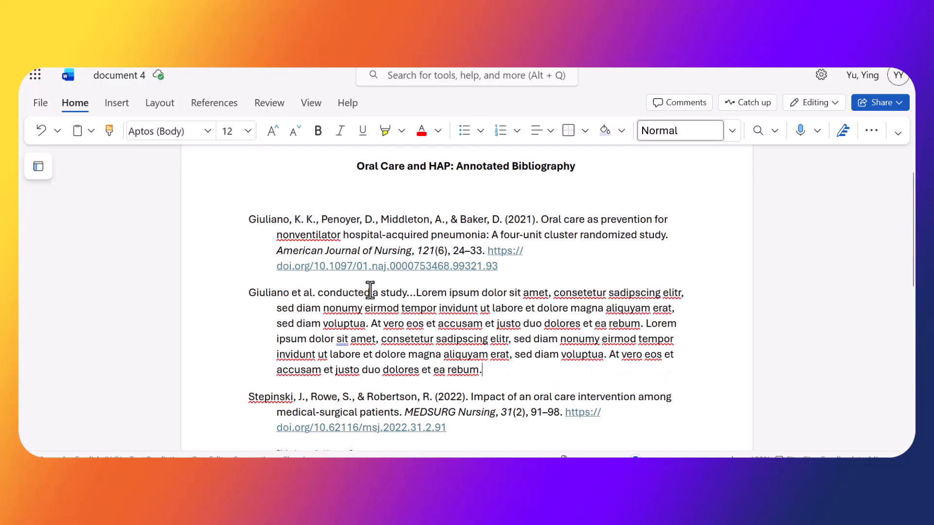
{"action": "scroll", "coordinate": [337, 346], "scroll_direction": "down", "scroll_amount": 3}
{"action": "left_click", "coordinate": [294, 344]}
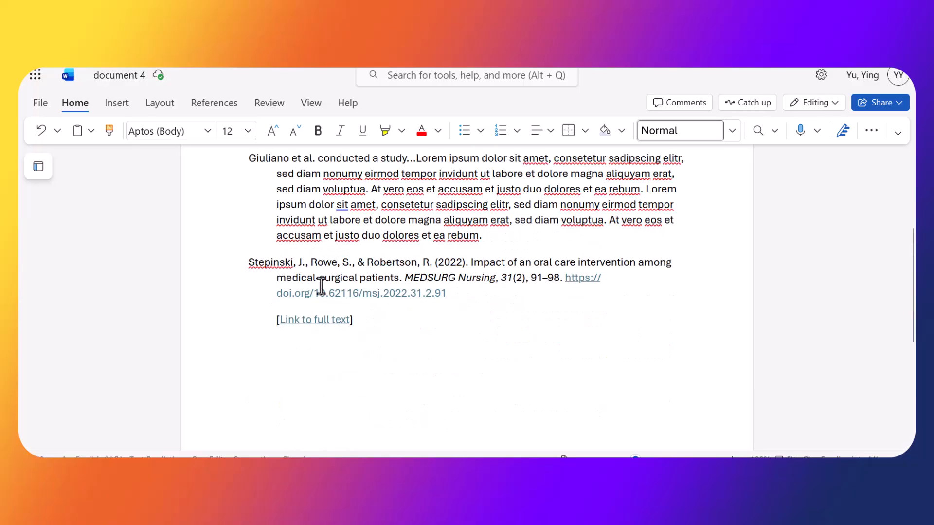
{"action": "type", "text": "The authors discussed...Lorem ipsum dolor sit amet, consetetur sadipscing elitr, sed diam nonumy eirmod tempor invidunt ut labore et dolore magna aliquyam erat, sed diam voluptua. At vero eos et accusam et justo duo dolores et ea rebum. Lorem ipsum dolor sit amet, consetetur sadipscing elitr, sed diam nonumy eirmod tempor invidunt ut labore et dolore magna aliquyam erat, sed diam voluptua. At vero eos et accusam et justo duo dolores et ea rebum."}
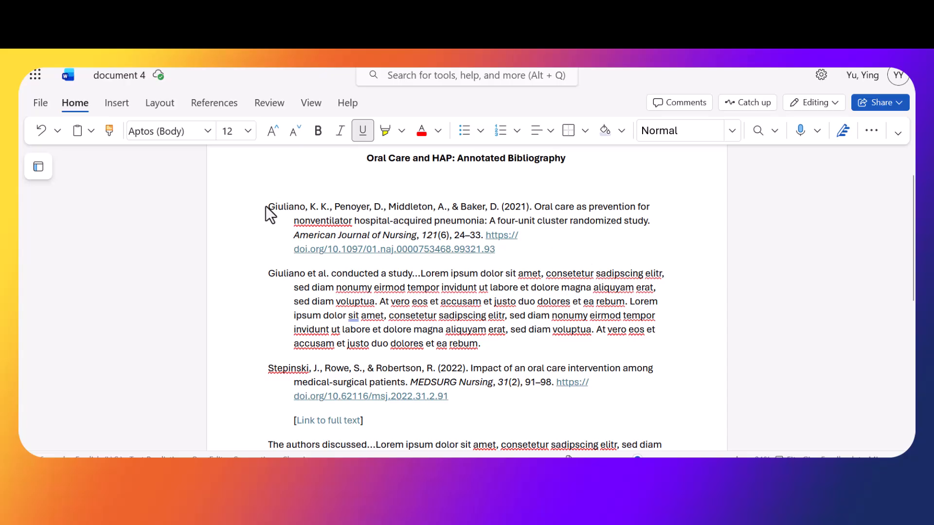
Set the hanging indent of the 2021 American Journal of Nursing reference to 0.5".
{"action": "left_click_drag", "start_coordinate": [267, 206], "coordinate": [532, 254]}
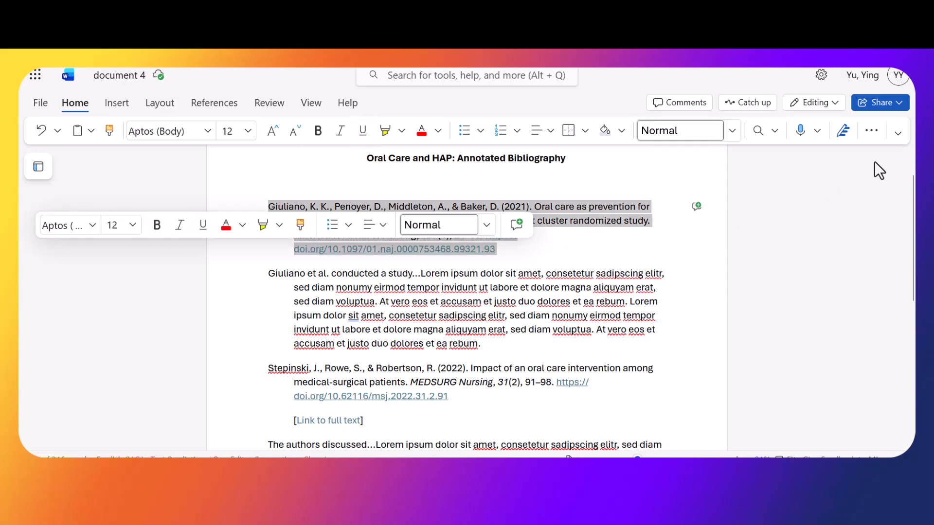
{"action": "left_click", "coordinate": [875, 139]}
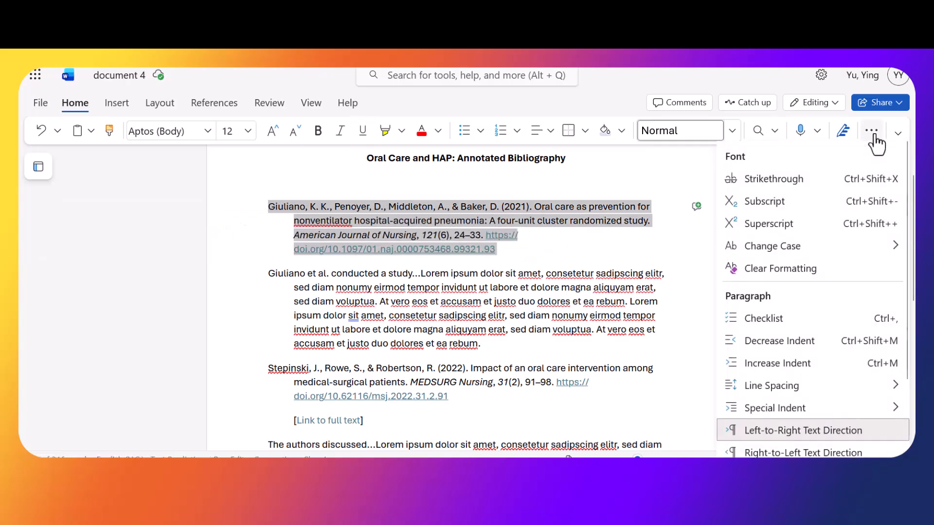
{"action": "scroll", "coordinate": [822, 364], "scroll_direction": "down", "scroll_amount": 2}
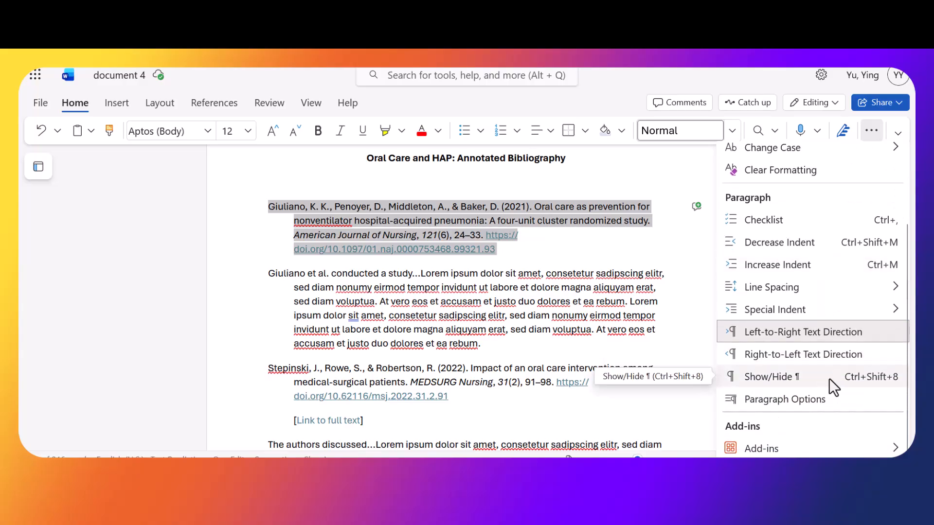
{"action": "left_click", "coordinate": [795, 402]}
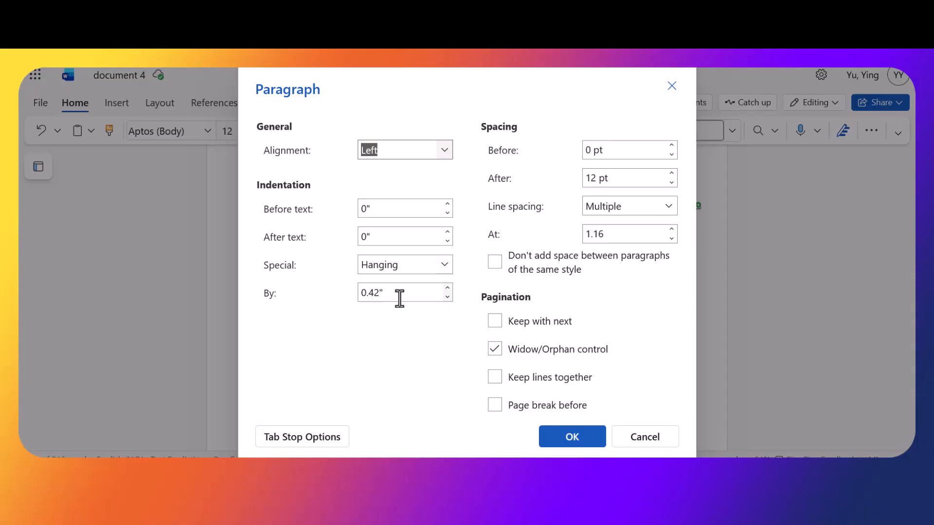
{"action": "double_click", "coordinate": [383, 294]}
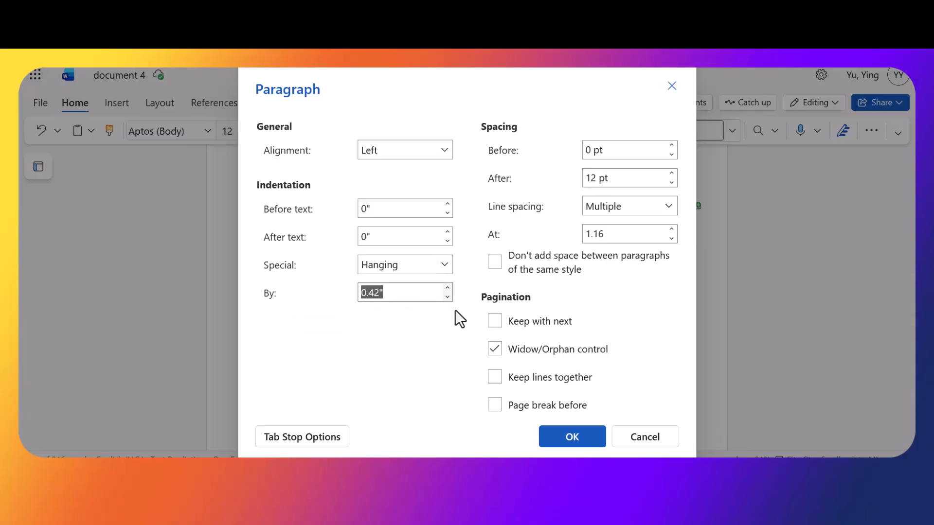
{"action": "type", "text": "0\".3"}
{"action": "key", "text": "BackSpace"}
{"action": "key", "text": "BackSpace"}
{"action": "key", "text": "BackSpace"}
{"action": "type", "text": ".5\""}
{"action": "key", "text": "Return"}
{"action": "left_click", "coordinate": [434, 232]}
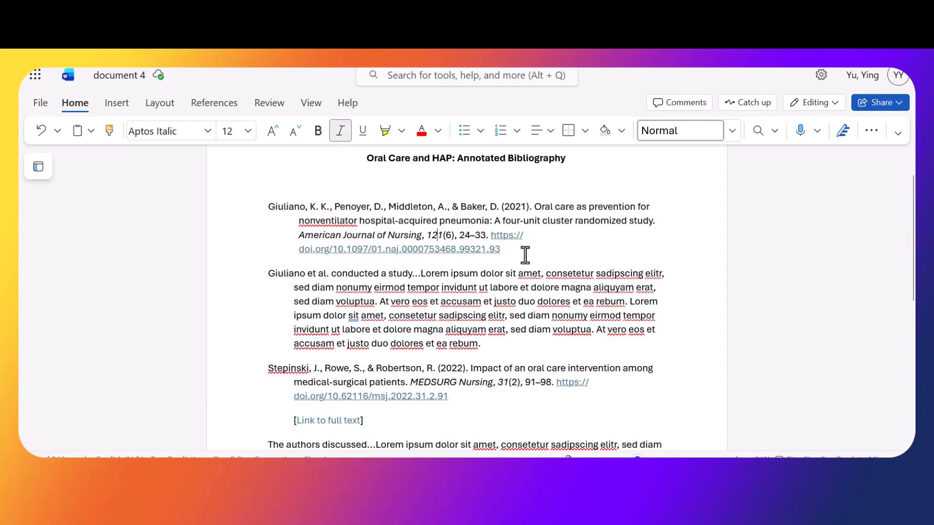
Copy the first reference's formatting onto the 2022 MEDSURG Nursing reference with Format Painter.
{"action": "left_click_drag", "start_coordinate": [501, 249], "coordinate": [266, 208]}
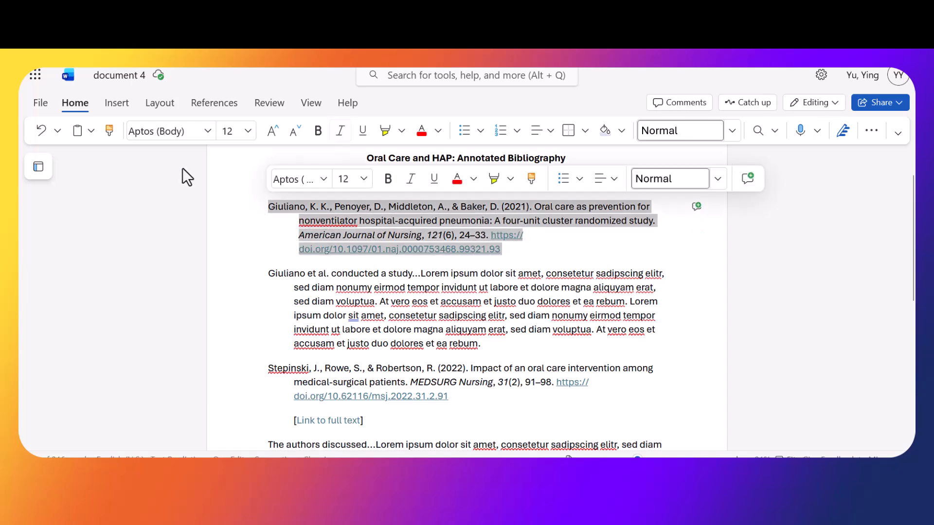
{"action": "left_click", "coordinate": [109, 139]}
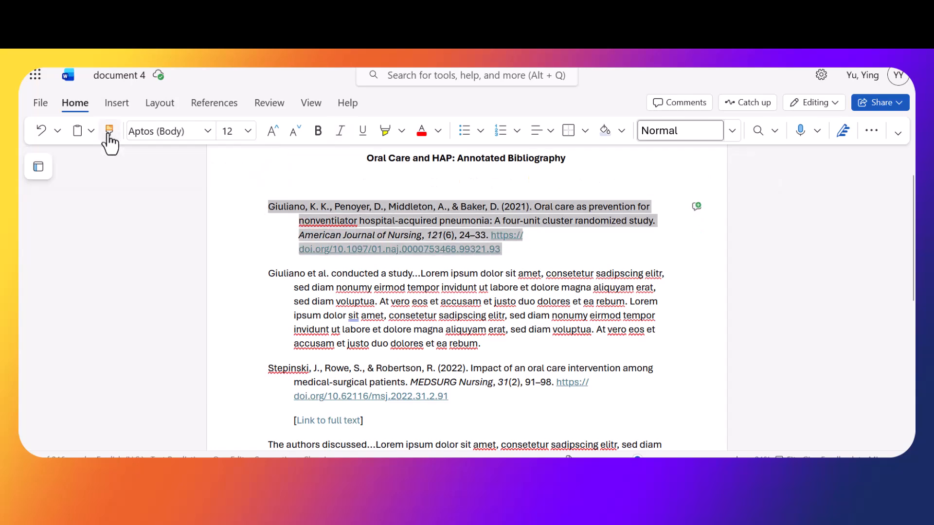
{"action": "scroll", "coordinate": [266, 232], "scroll_direction": "down", "scroll_amount": 3}
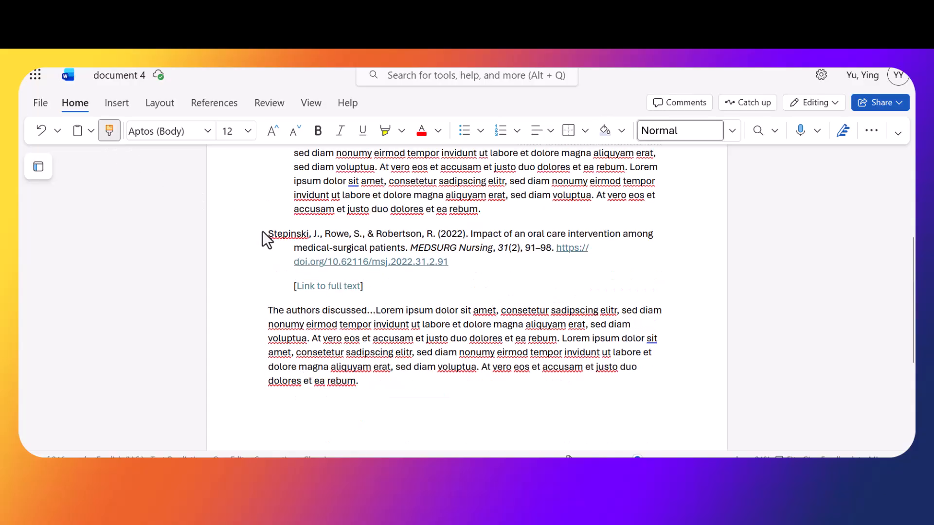
{"action": "mouse_move", "coordinate": [267, 232]}
{"action": "left_mouse_down"}
{"action": "mouse_move", "coordinate": [438, 257]}
{"action": "mouse_move", "coordinate": [433, 248]}
{"action": "mouse_move", "coordinate": [451, 261]}
{"action": "left_mouse_up"}
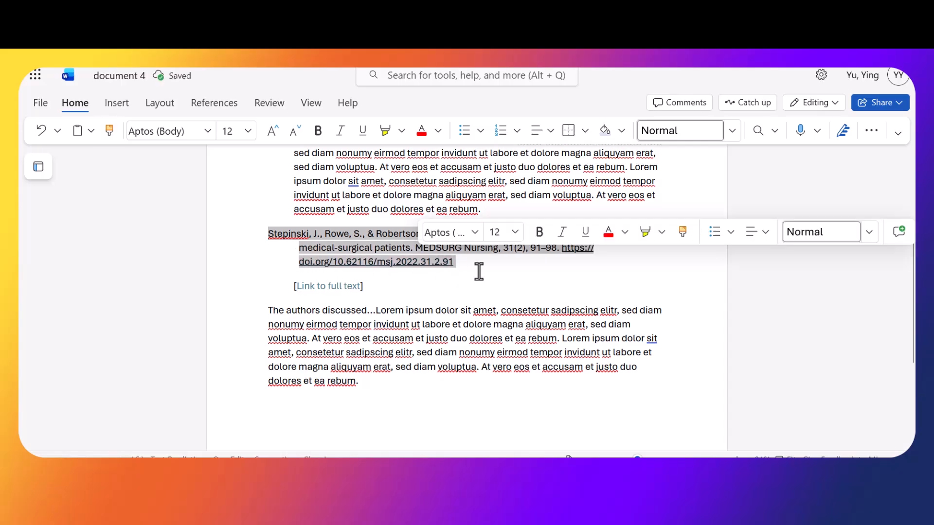
{"action": "left_click", "coordinate": [507, 266]}
Remove the hanging indent from the annotation under the first reference by setting its special indent to None.
{"action": "scroll", "coordinate": [531, 285], "scroll_direction": "up", "scroll_amount": 3}
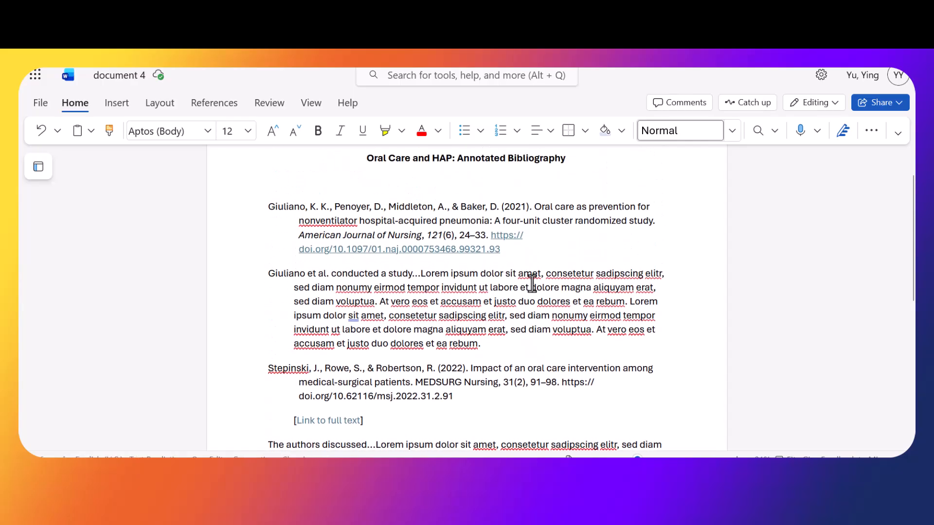
{"action": "left_click_drag", "start_coordinate": [269, 278], "coordinate": [483, 344]}
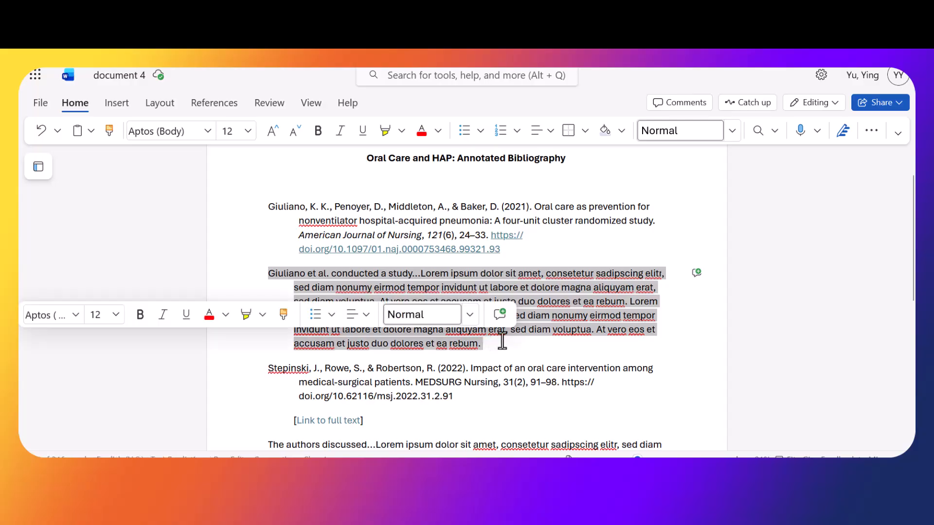
{"action": "left_click", "coordinate": [872, 134]}
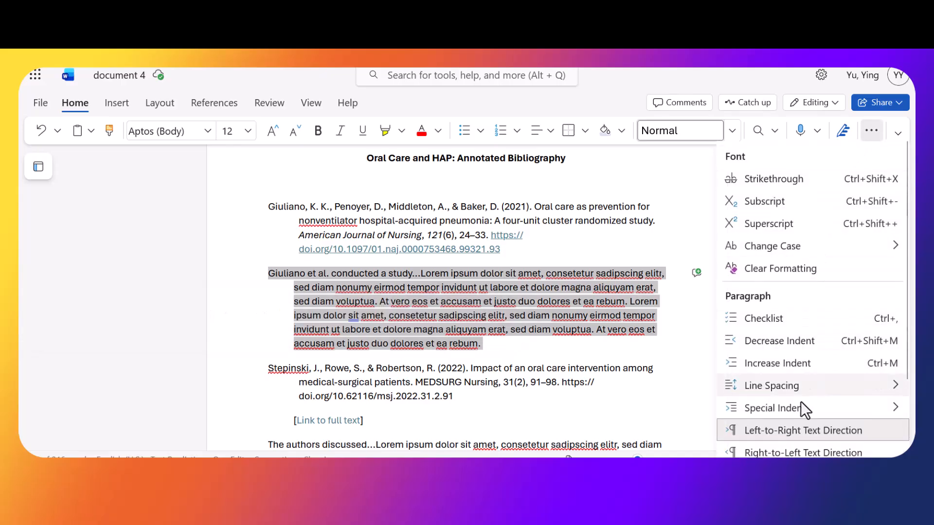
{"action": "mouse_move", "coordinate": [786, 409]}
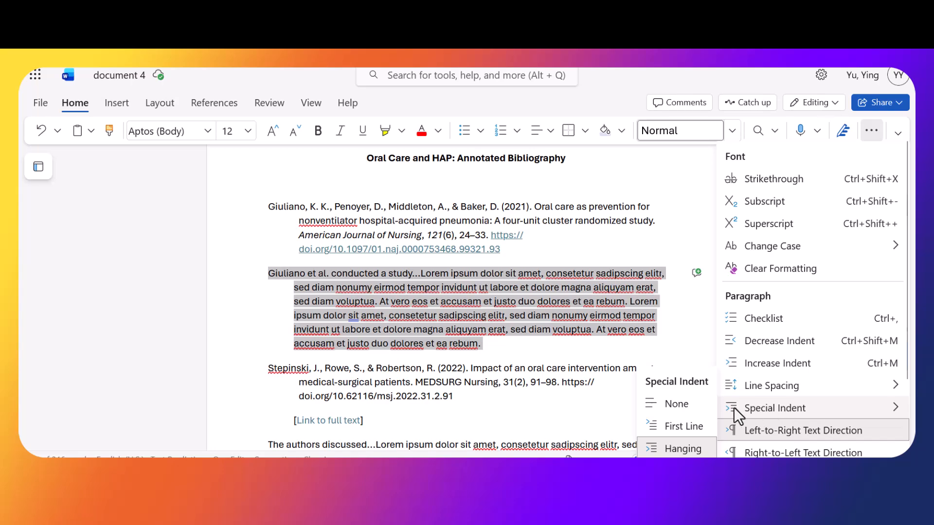
{"action": "left_click", "coordinate": [685, 404]}
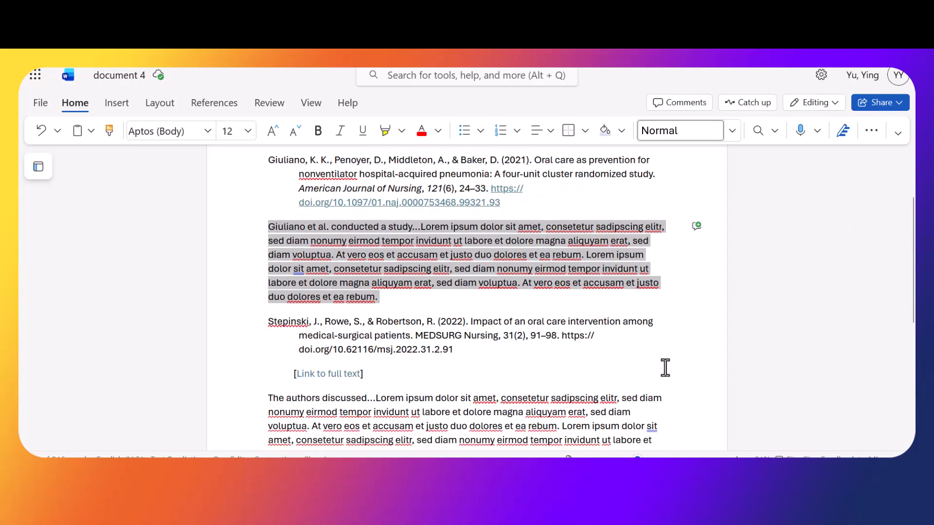
{"action": "scroll", "coordinate": [663, 367], "scroll_direction": "down", "scroll_amount": 3}
{"action": "scroll", "coordinate": [663, 366], "scroll_direction": "up", "scroll_amount": 3}
{"action": "left_click", "coordinate": [270, 222]}
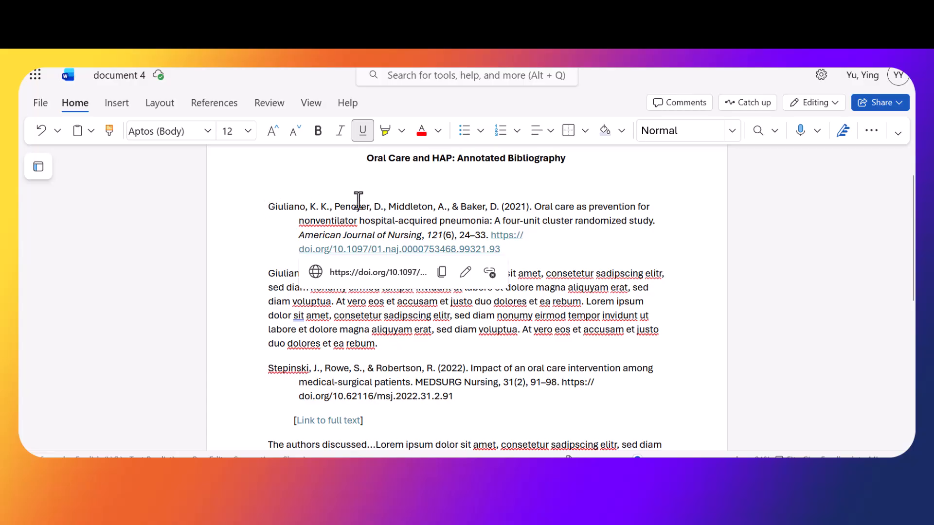
Set the entire document to double line spacing with 0 pt spacing after paragraphs.
{"action": "left_click", "coordinate": [370, 161]}
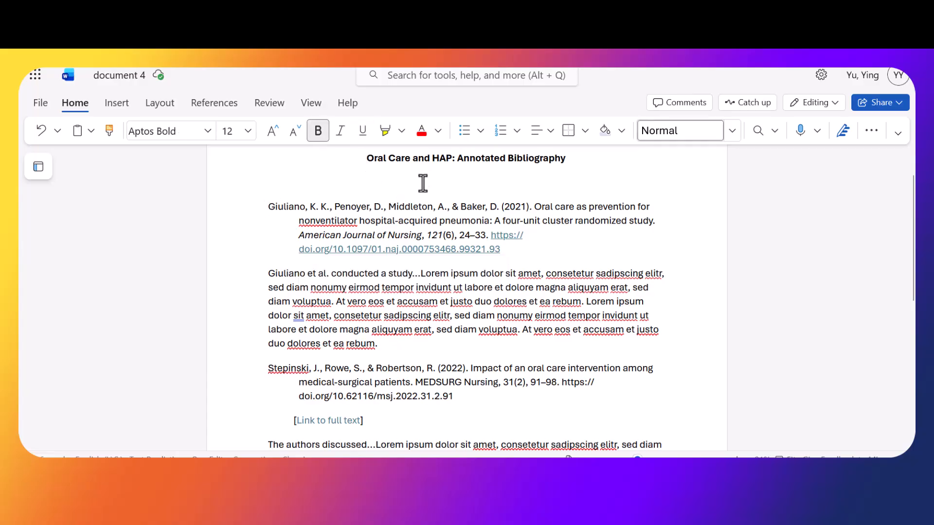
{"action": "key", "text": "ctrl+a"}
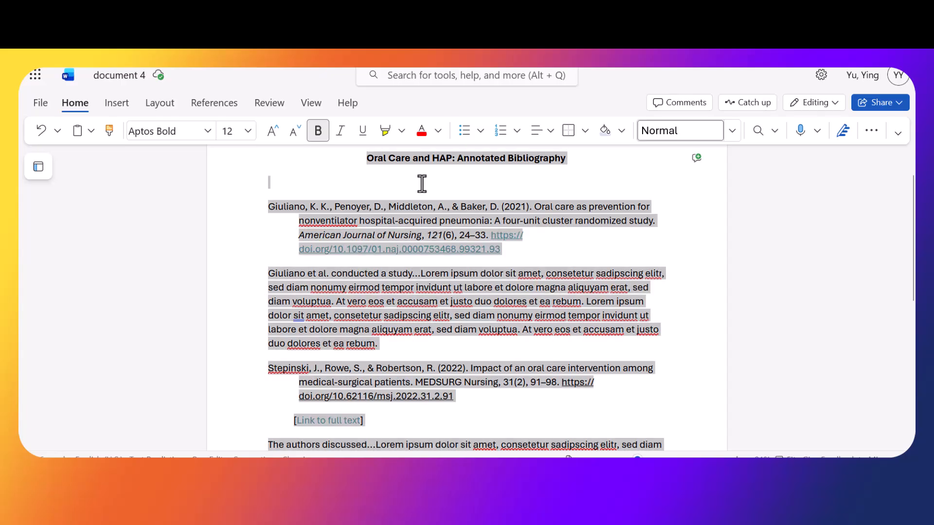
{"action": "left_click", "coordinate": [873, 135]}
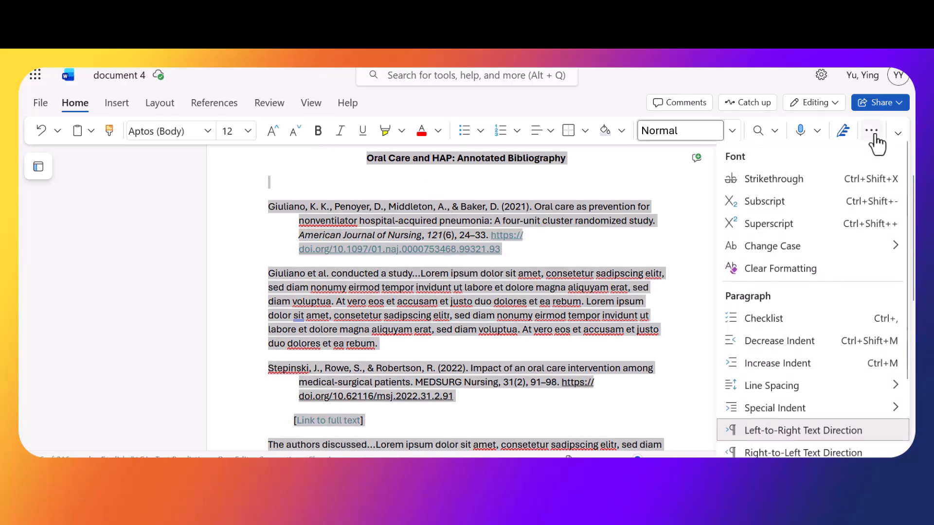
{"action": "scroll", "coordinate": [830, 310], "scroll_direction": "down", "scroll_amount": 3}
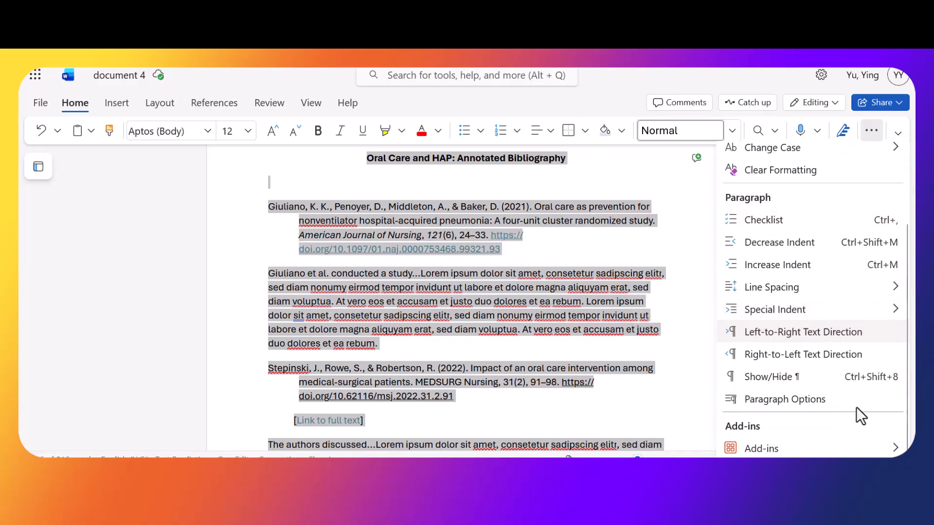
{"action": "left_click", "coordinate": [802, 400]}
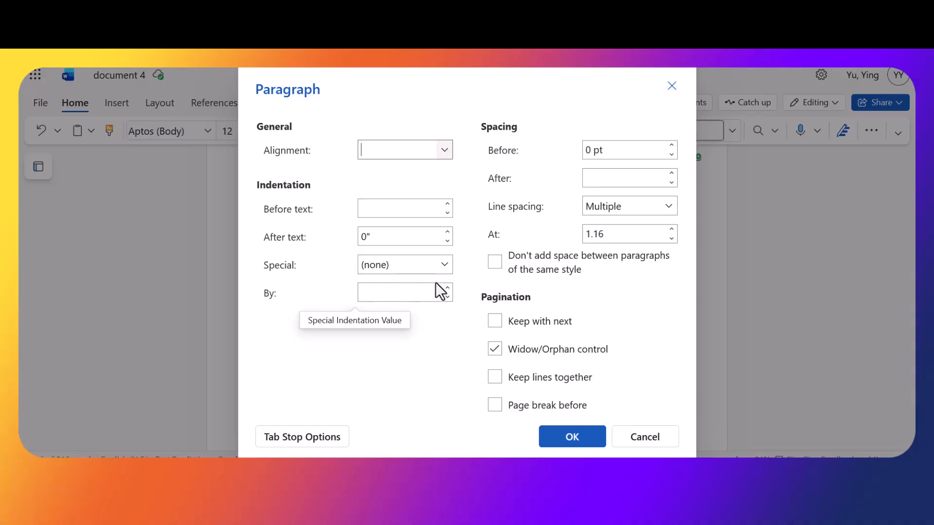
{"action": "left_click", "coordinate": [627, 205]}
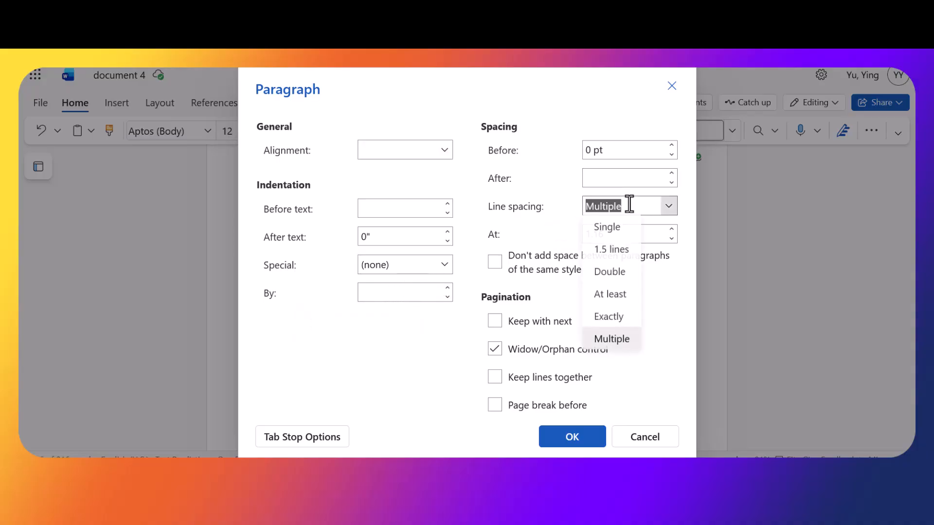
{"action": "left_click", "coordinate": [622, 273]}
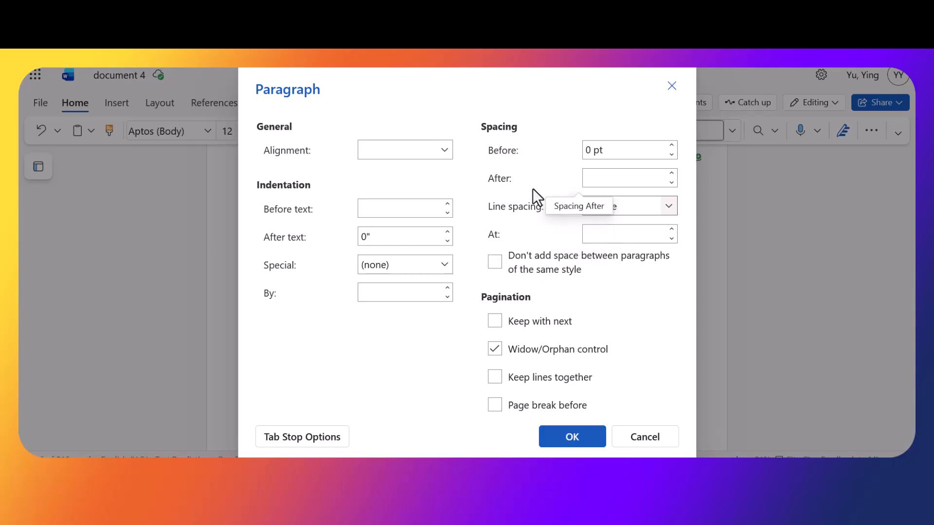
{"action": "left_click", "coordinate": [638, 179]}
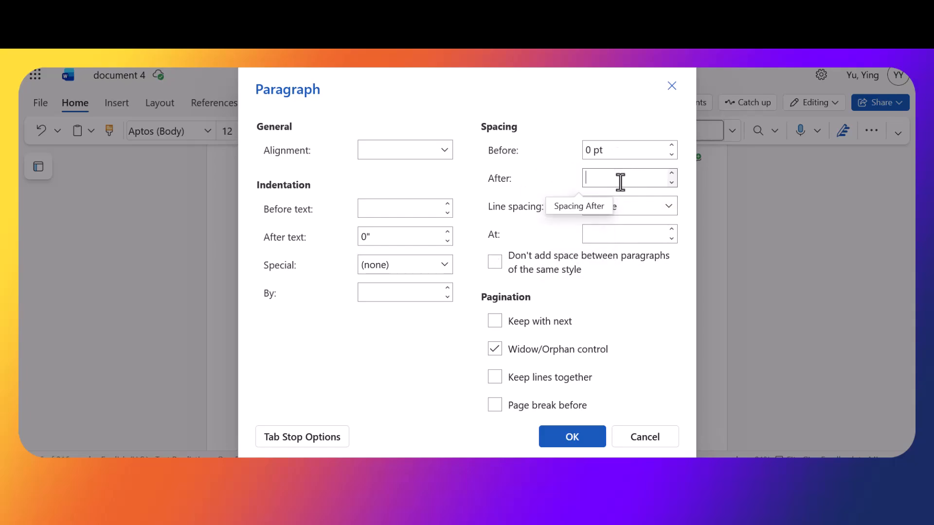
{"action": "type", "text": "pt"}
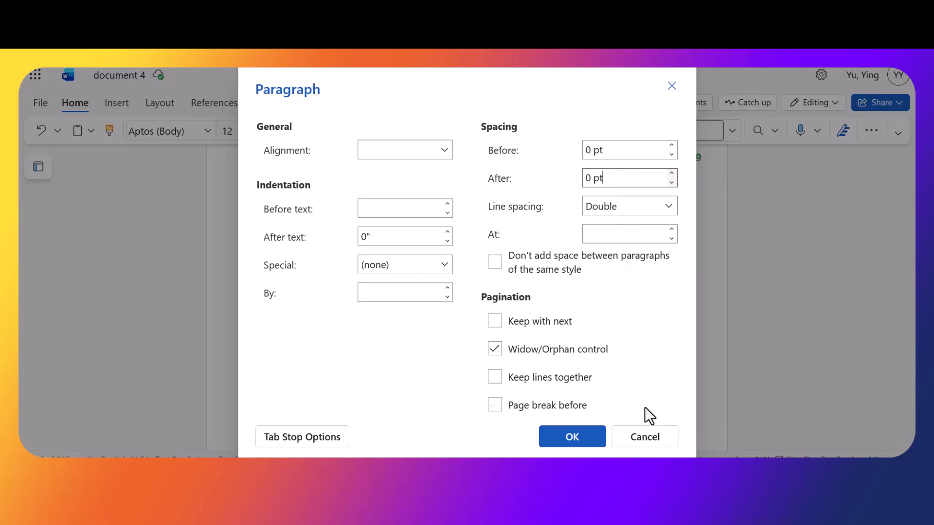
{"action": "left_click", "coordinate": [569, 438]}
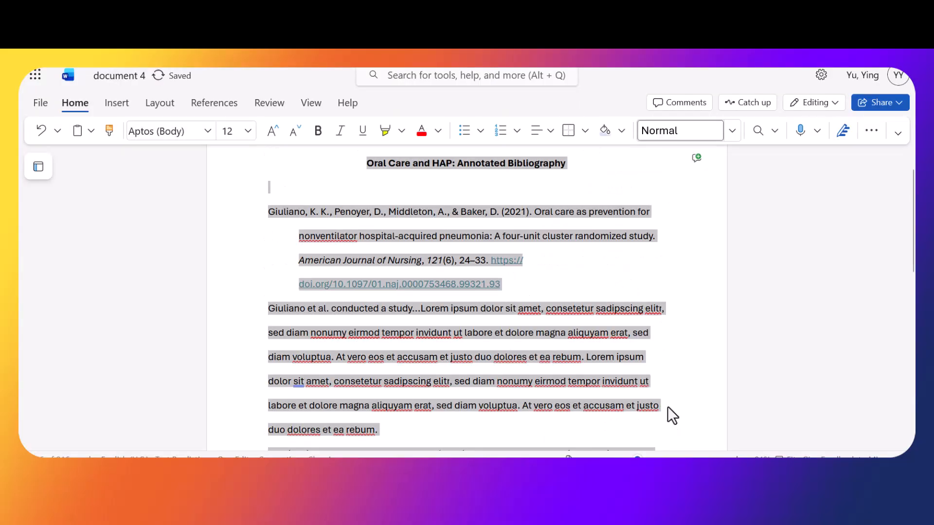
{"action": "left_click", "coordinate": [661, 276]}
Increase the indent of the whole annotation paragraph under the first reference by one level.
{"action": "scroll", "coordinate": [674, 352], "scroll_direction": "down", "scroll_amount": 2}
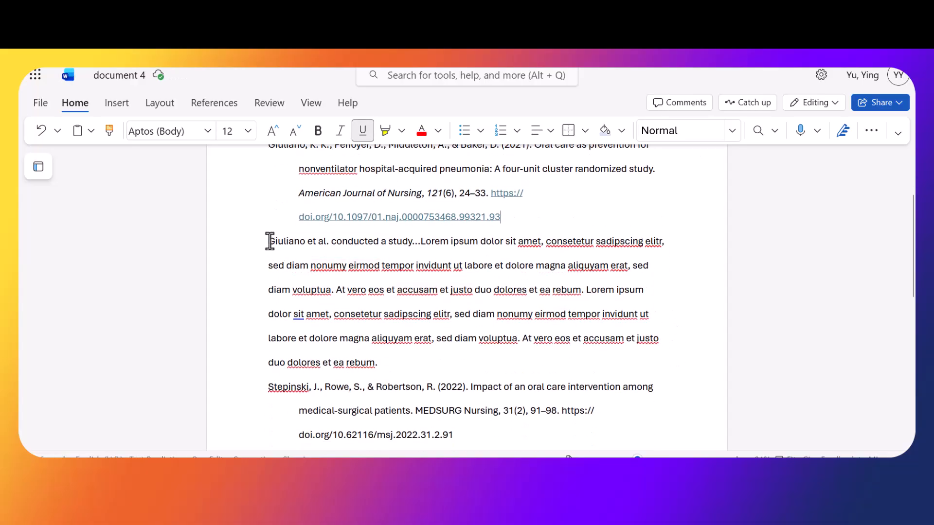
{"action": "left_click_drag", "start_coordinate": [270, 241], "coordinate": [424, 358]}
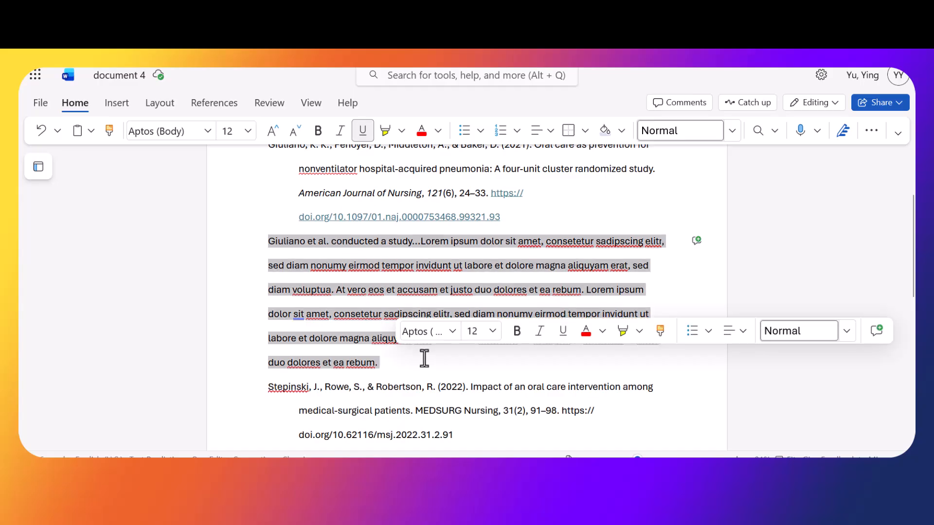
{"action": "left_click", "coordinate": [872, 142]}
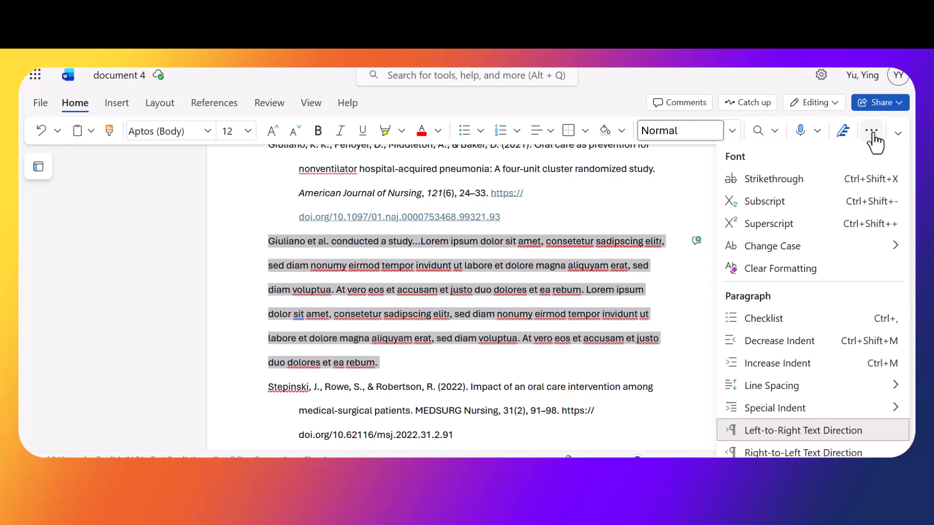
{"action": "left_click", "coordinate": [782, 364]}
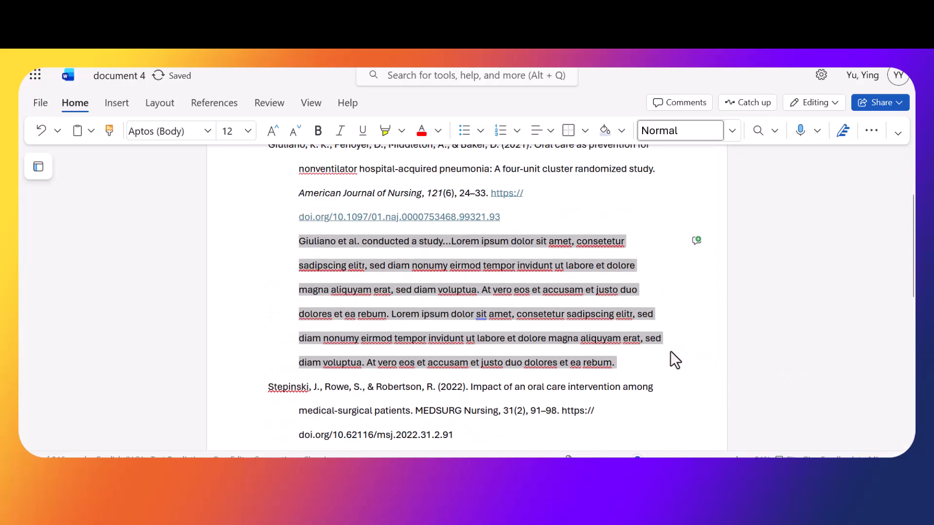
Increase the indent of the annotation paragraph beginning "The authors discussed" by one level.
{"action": "scroll", "coordinate": [462, 269], "scroll_direction": "up", "scroll_amount": 3}
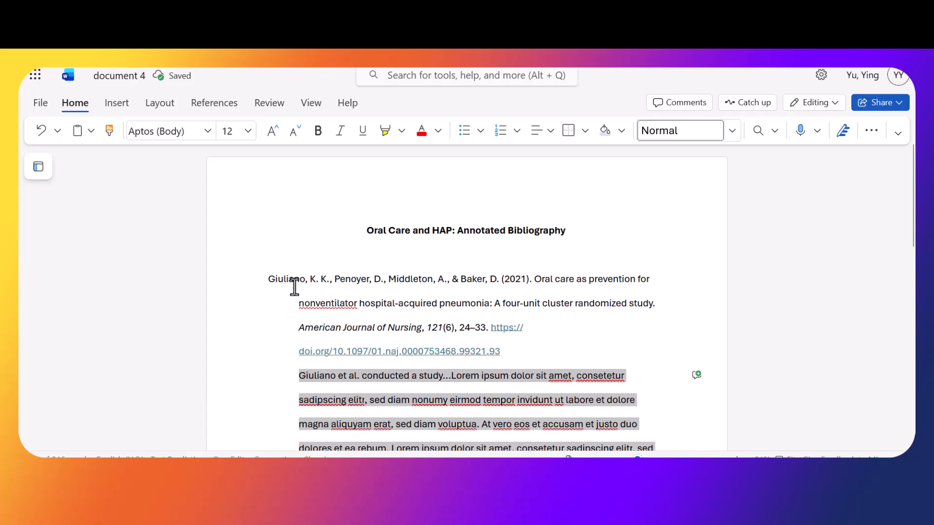
{"action": "scroll", "coordinate": [584, 386], "scroll_direction": "down", "scroll_amount": 3}
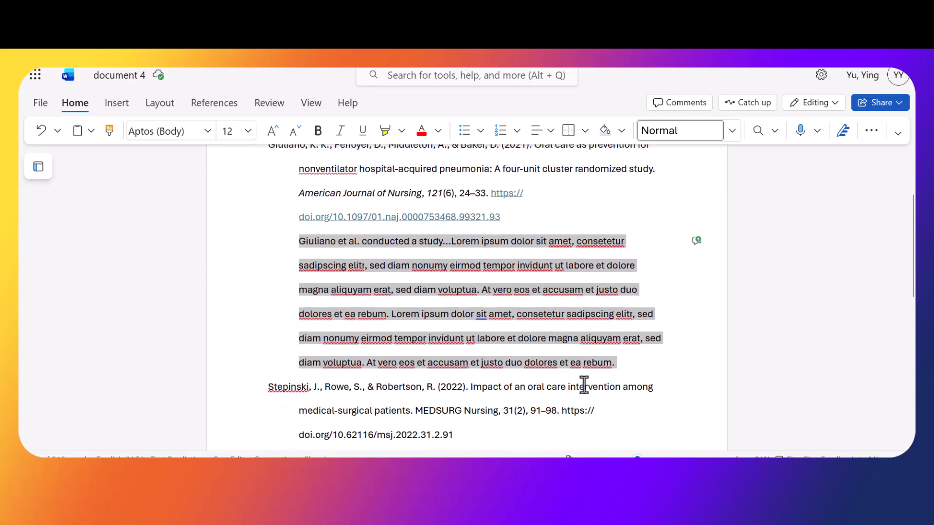
{"action": "scroll", "coordinate": [584, 384], "scroll_direction": "down", "scroll_amount": 3}
{"action": "scroll", "coordinate": [355, 373], "scroll_direction": "down", "scroll_amount": 1}
{"action": "left_click_drag", "start_coordinate": [268, 282], "coordinate": [400, 396]}
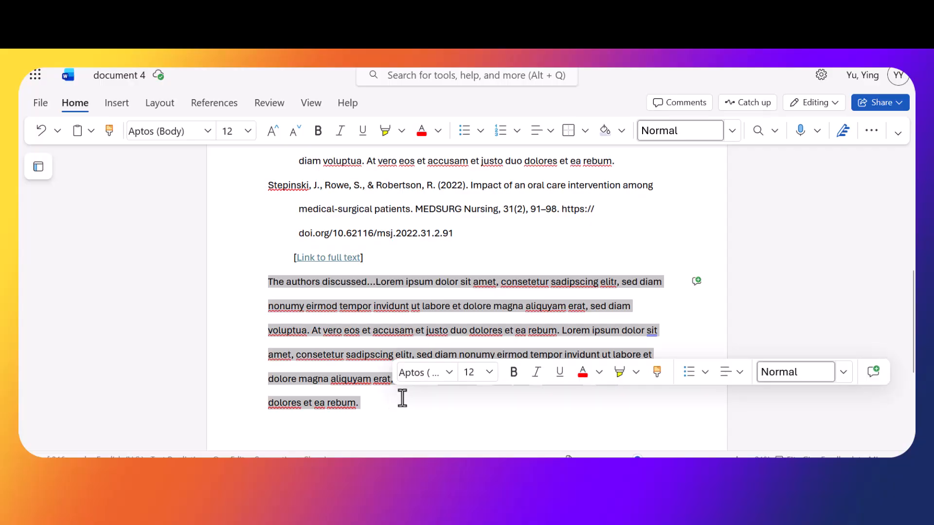
{"action": "left_click", "coordinate": [871, 130]}
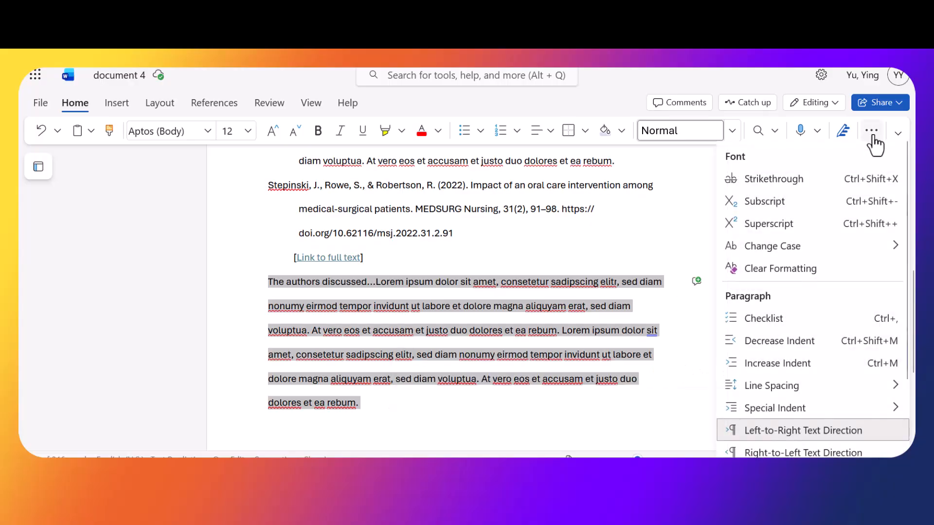
{"action": "left_click", "coordinate": [777, 363]}
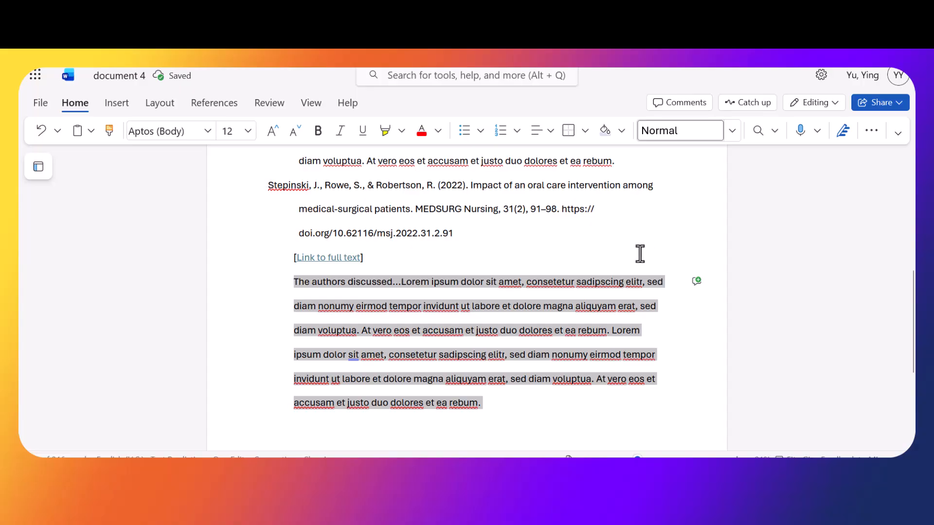
{"action": "left_click", "coordinate": [470, 269]}
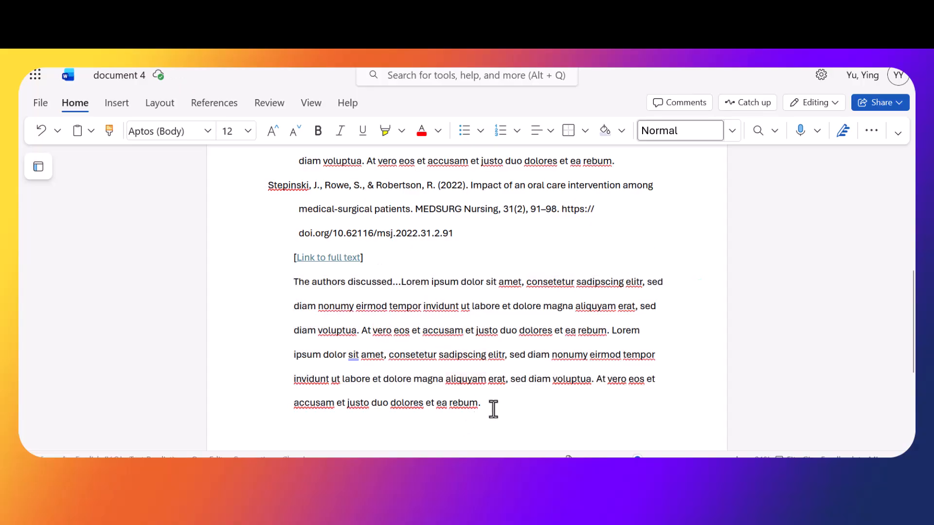
Set the before-text indentation of the full-text link line and the second annotation paragraph to 0.5".
{"action": "left_click_drag", "start_coordinate": [492, 406], "coordinate": [288, 263]}
{"action": "left_click", "coordinate": [872, 130]}
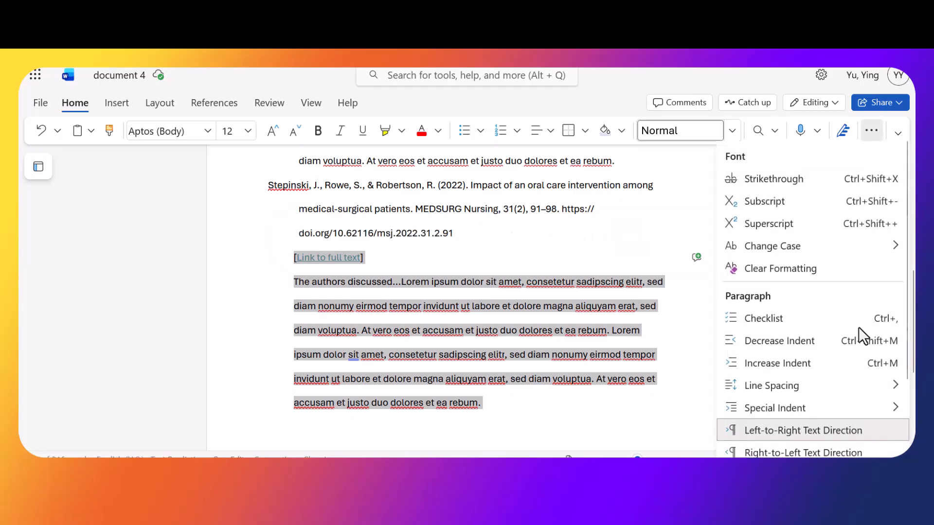
{"action": "scroll", "coordinate": [854, 407], "scroll_direction": "down", "scroll_amount": 2}
{"action": "left_click", "coordinate": [773, 399]}
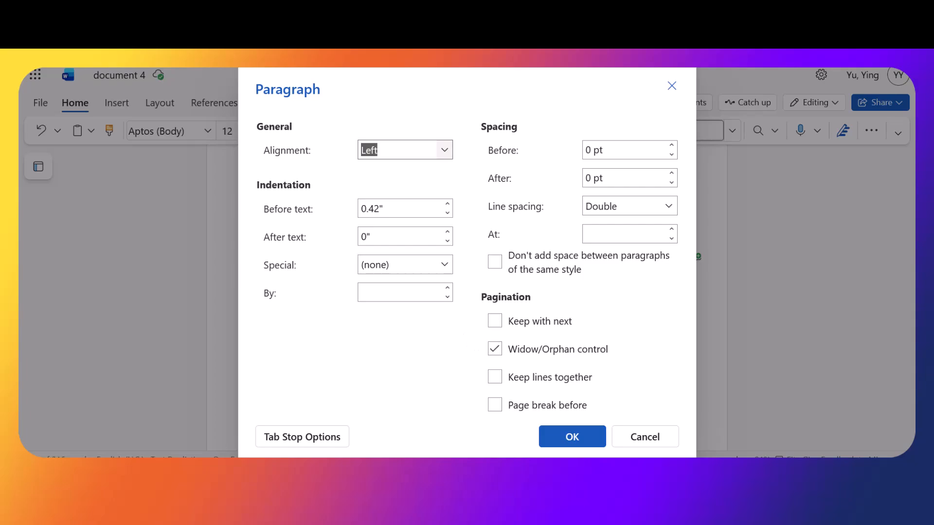
{"action": "left_click", "coordinate": [392, 208]}
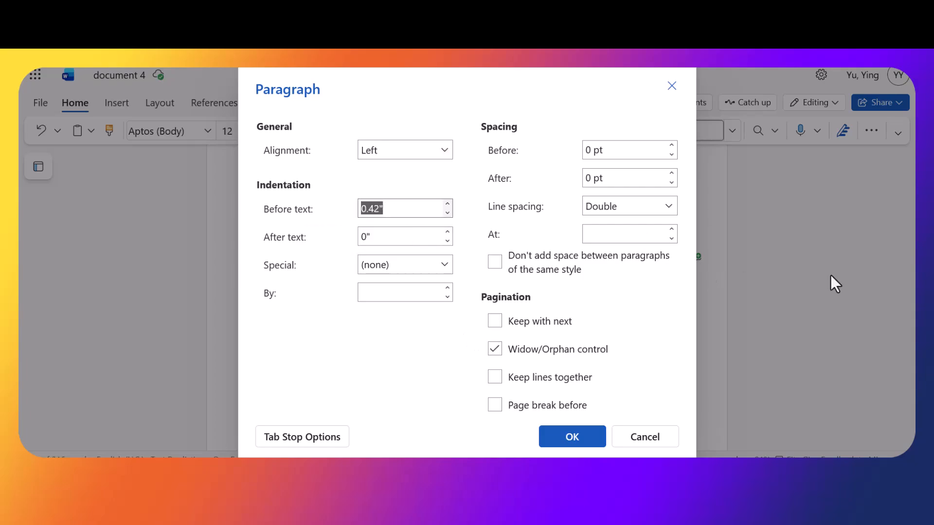
{"action": "type", "text": ".5"}
{"action": "left_click", "coordinate": [564, 440]}
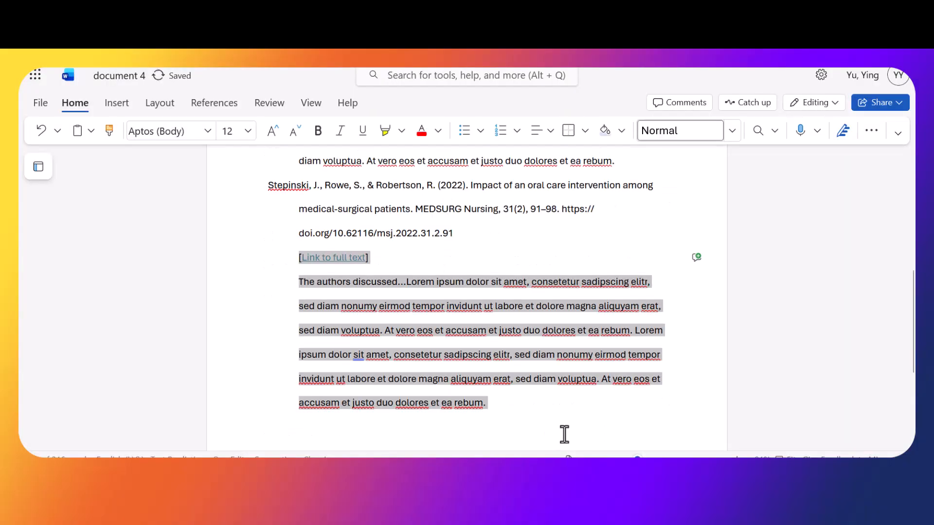
{"action": "left_click", "coordinate": [554, 413]}
Show the paragraph marks and other hidden formatting symbols throughout the document.
{"action": "scroll", "coordinate": [557, 411], "scroll_direction": "up", "scroll_amount": 3}
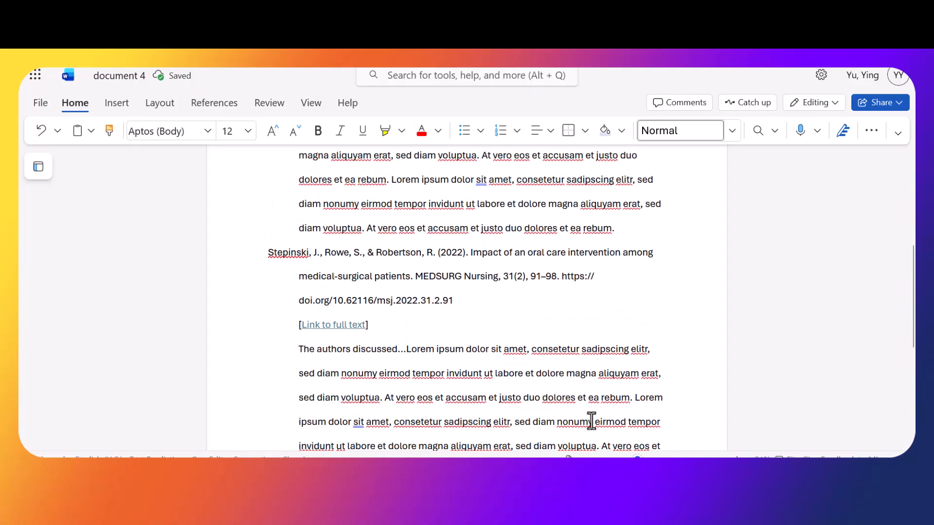
{"action": "left_click_drag", "start_coordinate": [637, 458], "coordinate": [626, 458]}
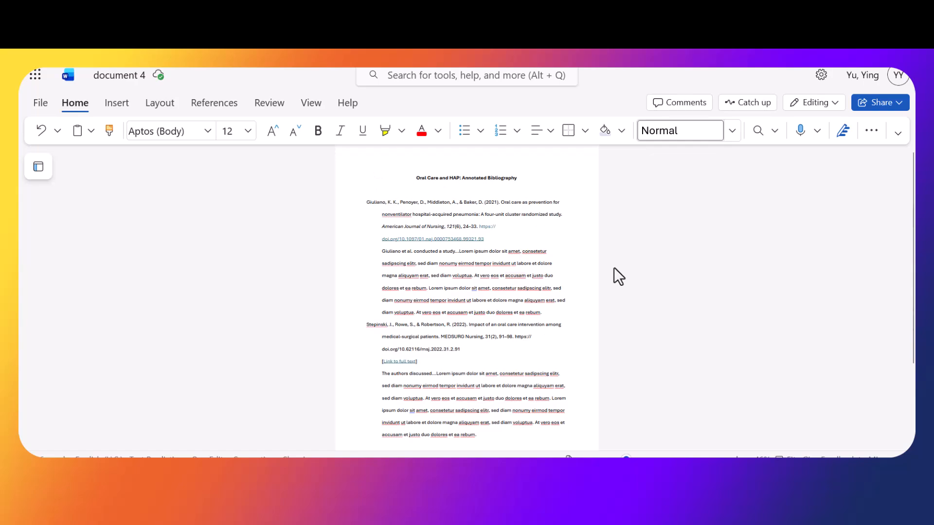
{"action": "left_click", "coordinate": [872, 136]}
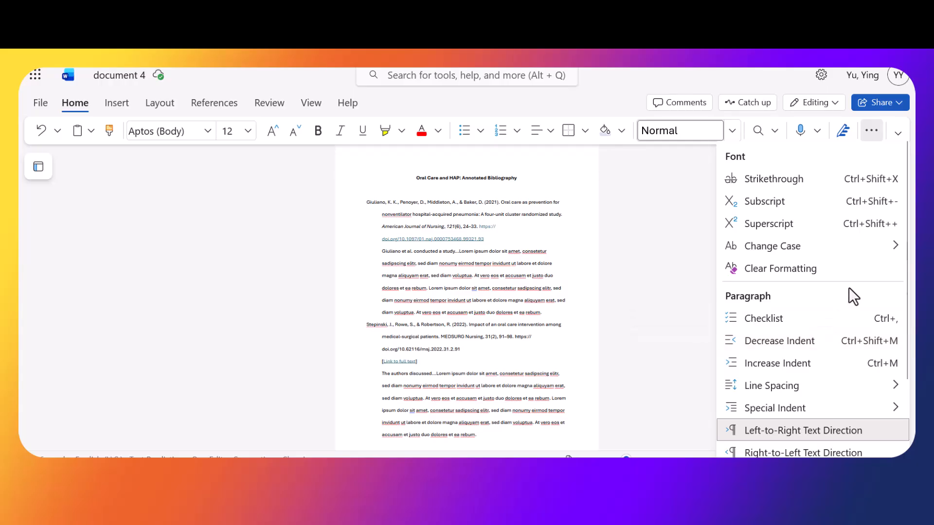
{"action": "scroll", "coordinate": [848, 289], "scroll_direction": "down", "scroll_amount": 2}
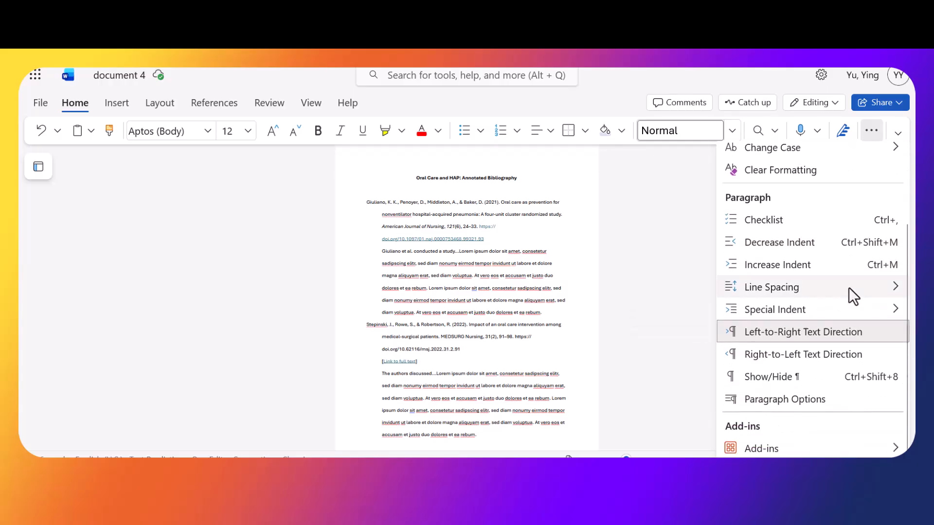
{"action": "left_click", "coordinate": [778, 378]}
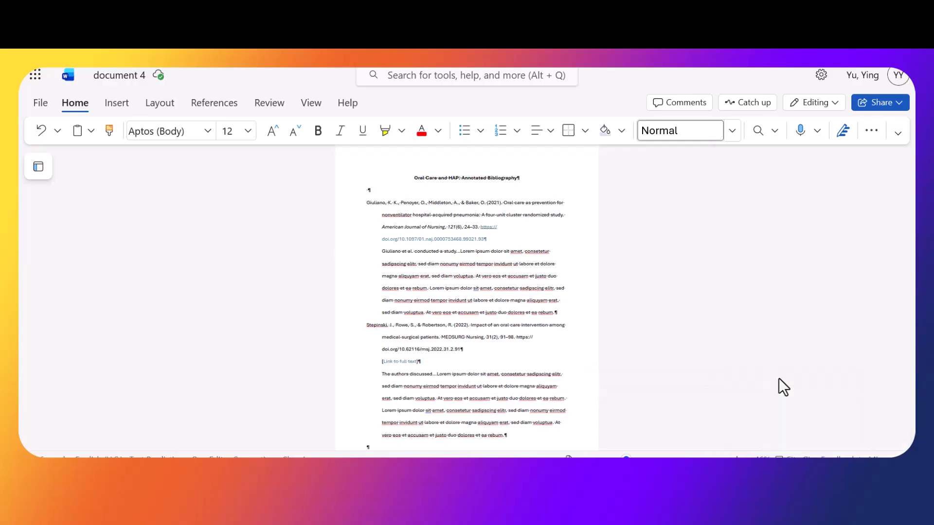
Delete the surplus empty paragraphs below the second annotation at the end of the document.
{"action": "scroll", "coordinate": [526, 373], "scroll_direction": "down", "scroll_amount": 3}
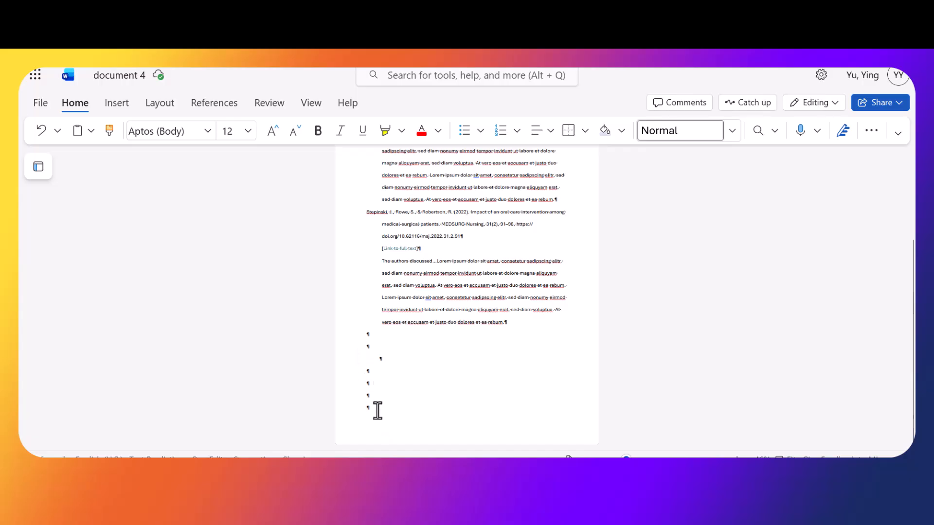
{"action": "left_click", "coordinate": [354, 360]}
{"action": "left_click", "coordinate": [404, 385]}
{"action": "left_click_drag", "start_coordinate": [368, 334], "coordinate": [407, 416]}
{"action": "key", "text": "Delete"}
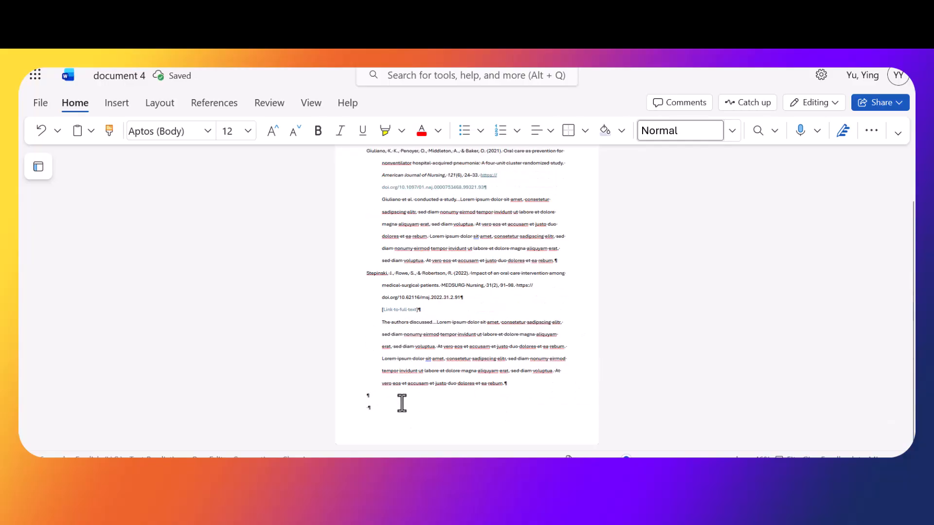
{"action": "key", "text": "Delete"}
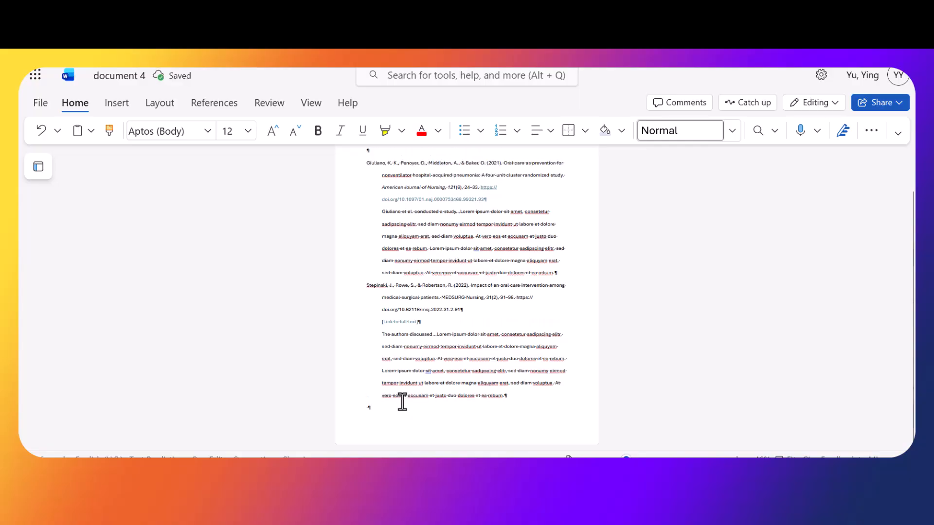
{"action": "key", "text": "Delete"}
Try to delete the empty paragraph between the title and the first reference.
{"action": "scroll", "coordinate": [402, 402], "scroll_direction": "up", "scroll_amount": 2}
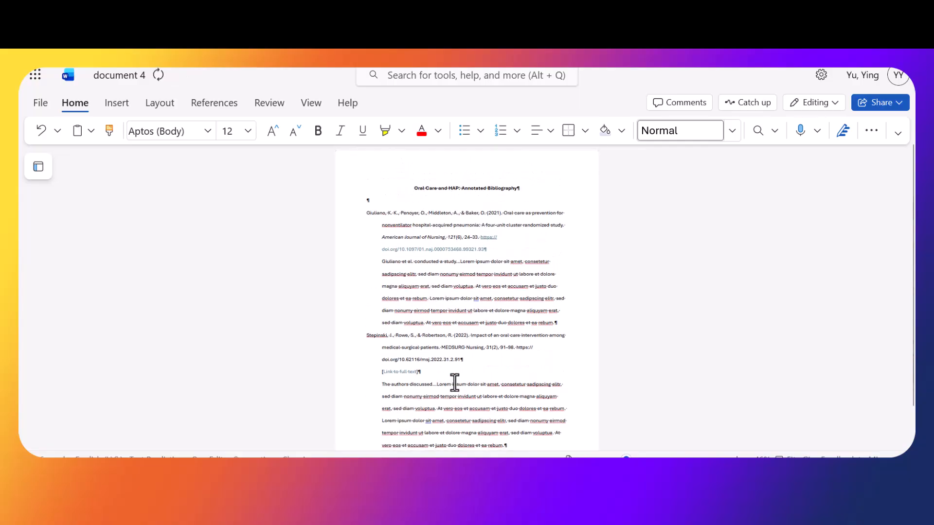
{"action": "left_click", "coordinate": [372, 195]}
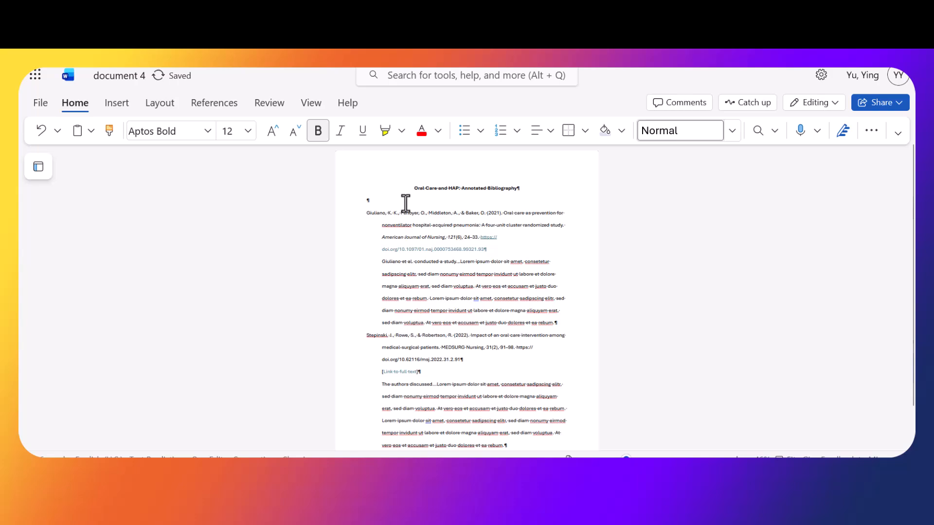
{"action": "left_click", "coordinate": [374, 203]}
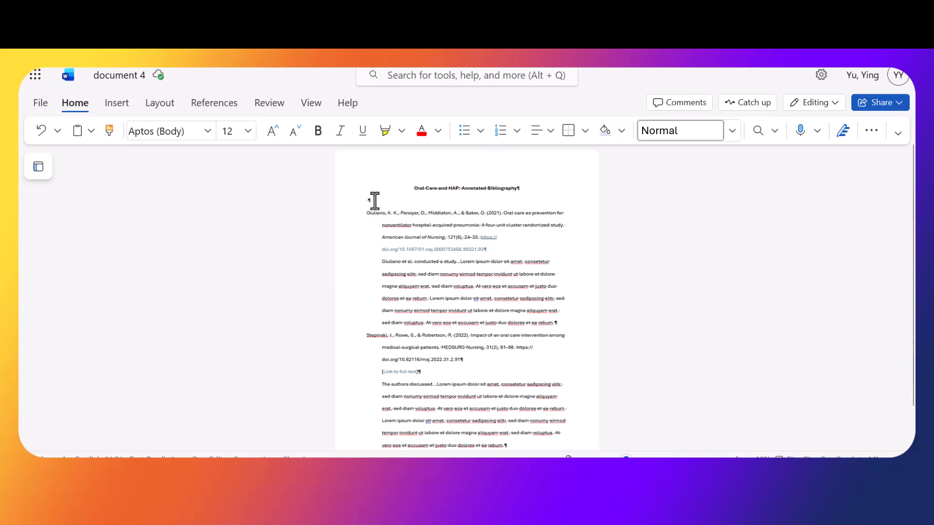
{"action": "left_click_drag", "start_coordinate": [375, 201], "coordinate": [394, 201]}
{"action": "key", "text": "Delete"}
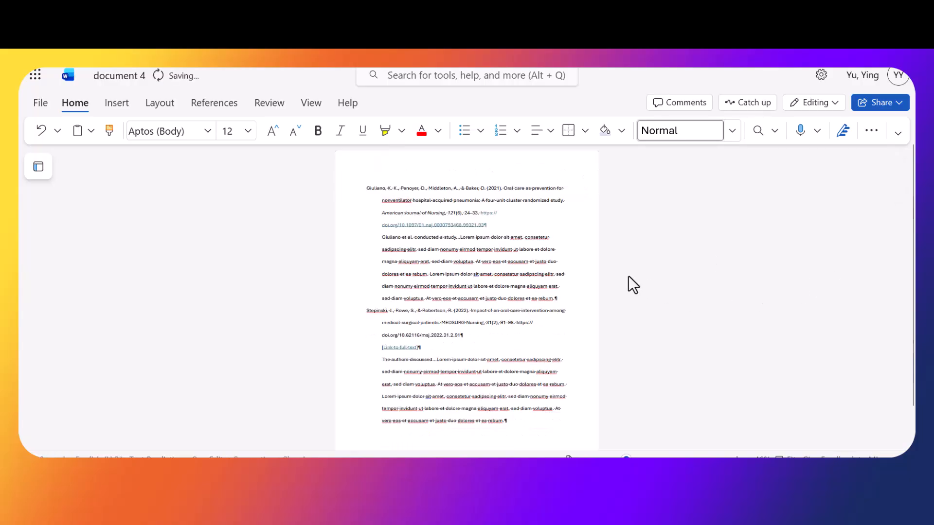
{"action": "key", "text": "ctrl+z"}
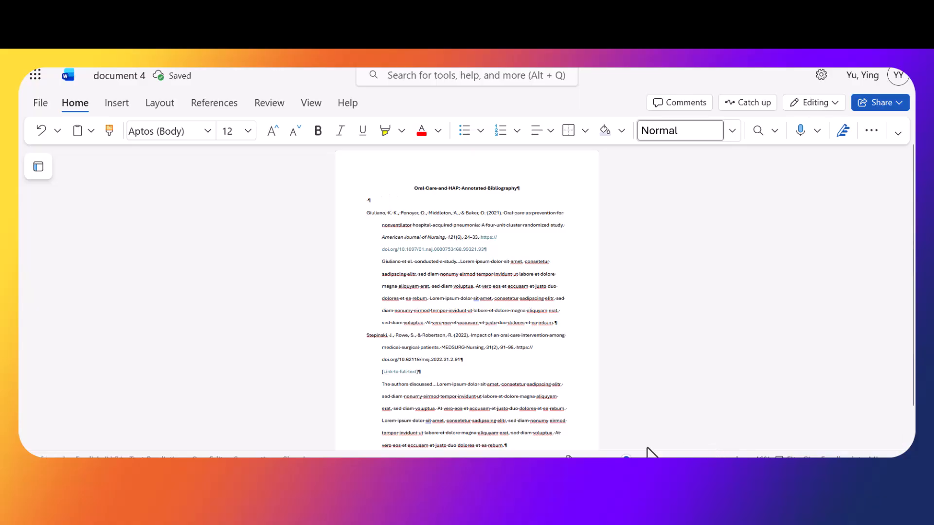
Delete only the empty paragraph directly below the title, keeping the title line.
{"action": "left_click_drag", "start_coordinate": [626, 459], "coordinate": [637, 460]}
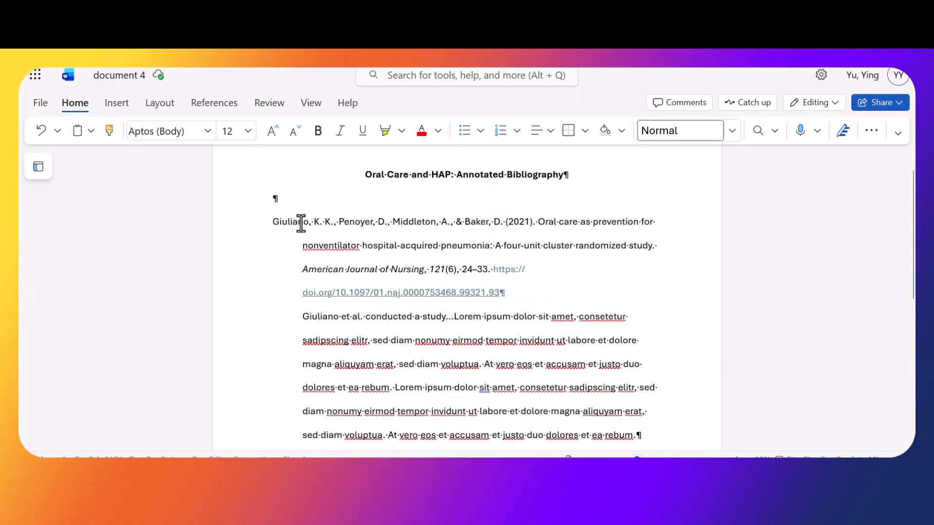
{"action": "left_click_drag", "start_coordinate": [271, 196], "coordinate": [285, 197]}
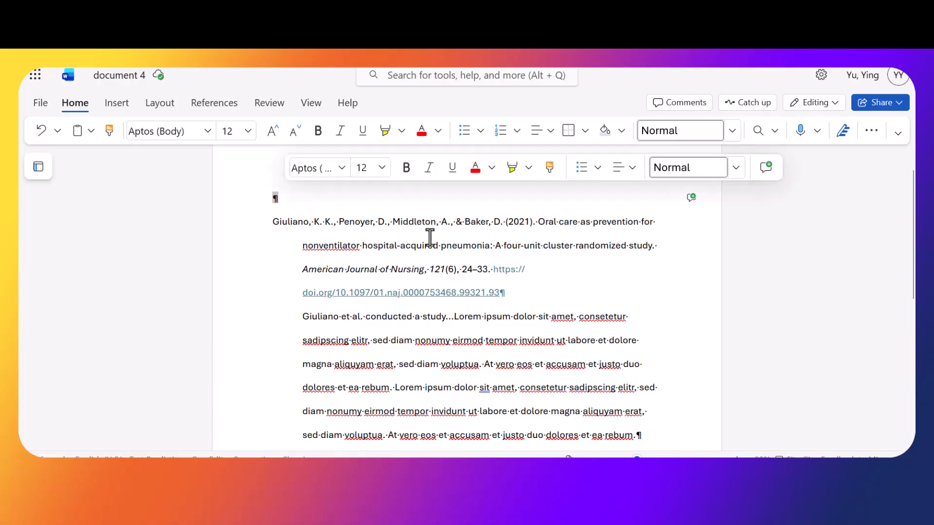
{"action": "scroll", "coordinate": [670, 317], "scroll_direction": "up", "scroll_amount": 1}
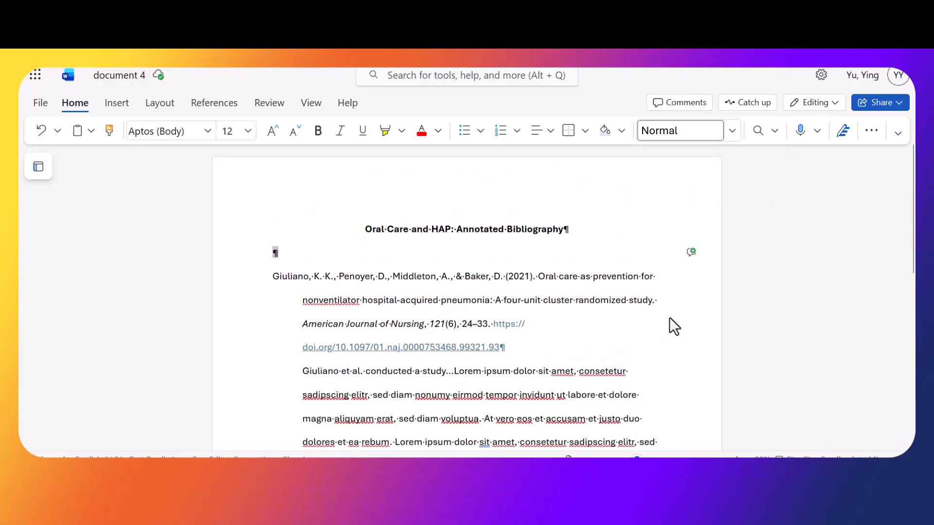
{"action": "key", "text": "Delete"}
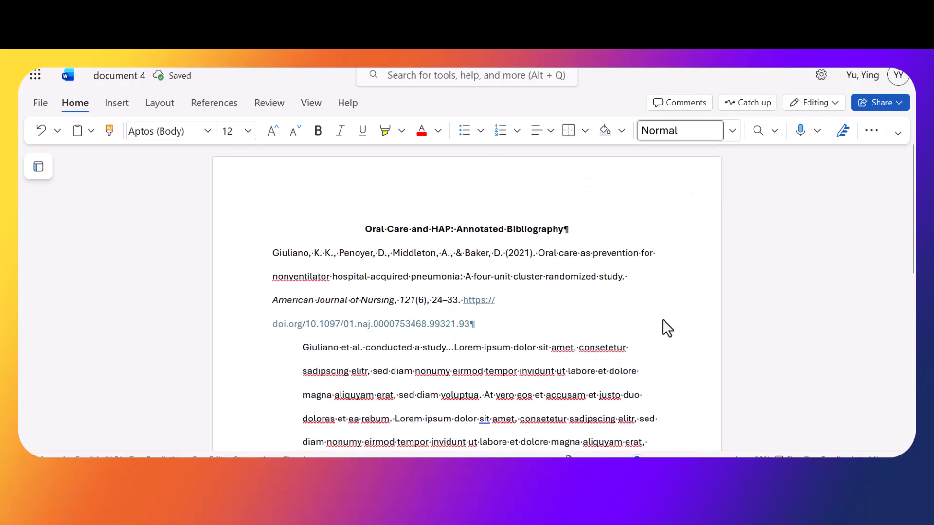
Apply a hanging special indentation to the first reference, directly below the title.
{"action": "left_click", "coordinate": [871, 132]}
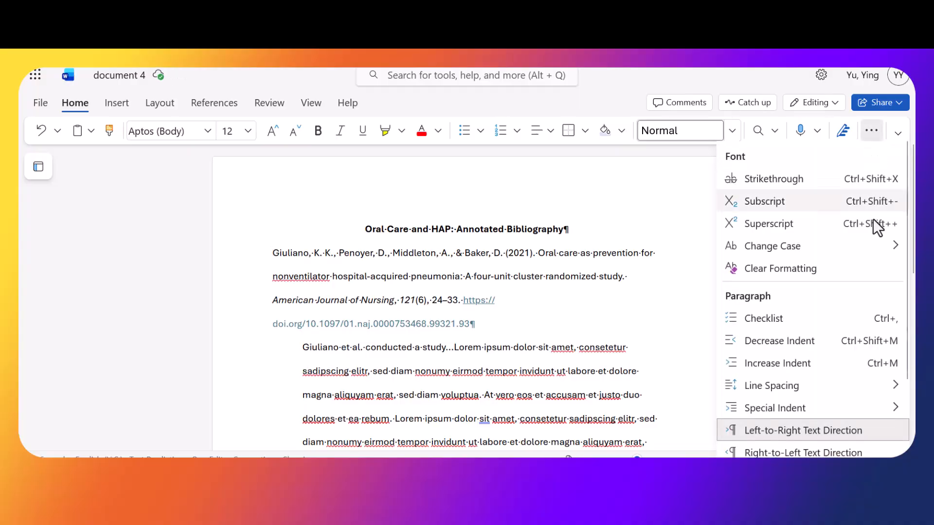
{"action": "mouse_move", "coordinate": [815, 409]}
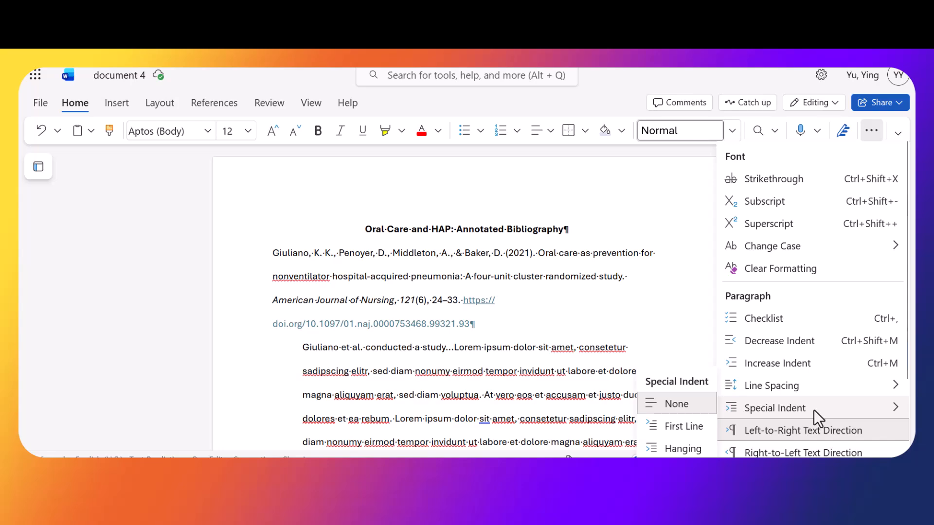
{"action": "scroll", "coordinate": [813, 410], "scroll_direction": "down", "scroll_amount": 3}
{"action": "left_click", "coordinate": [807, 402]}
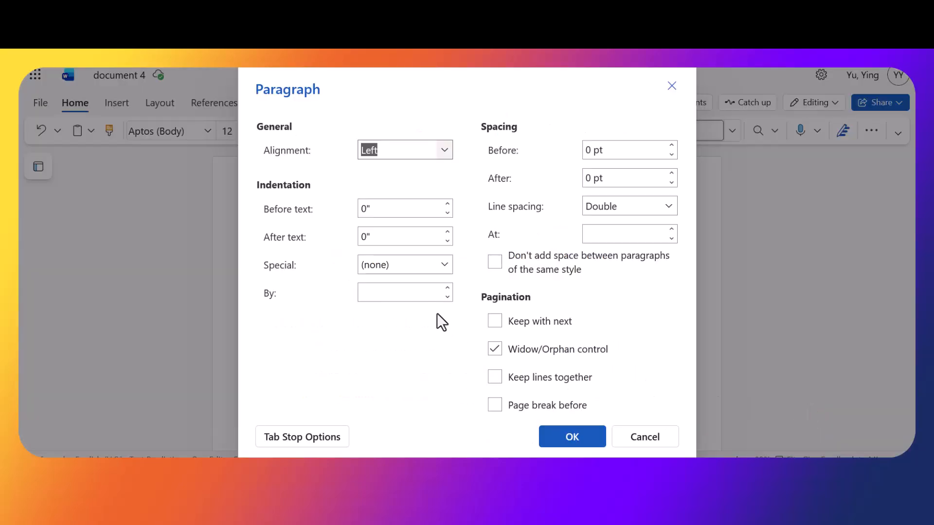
{"action": "left_click", "coordinate": [424, 264]}
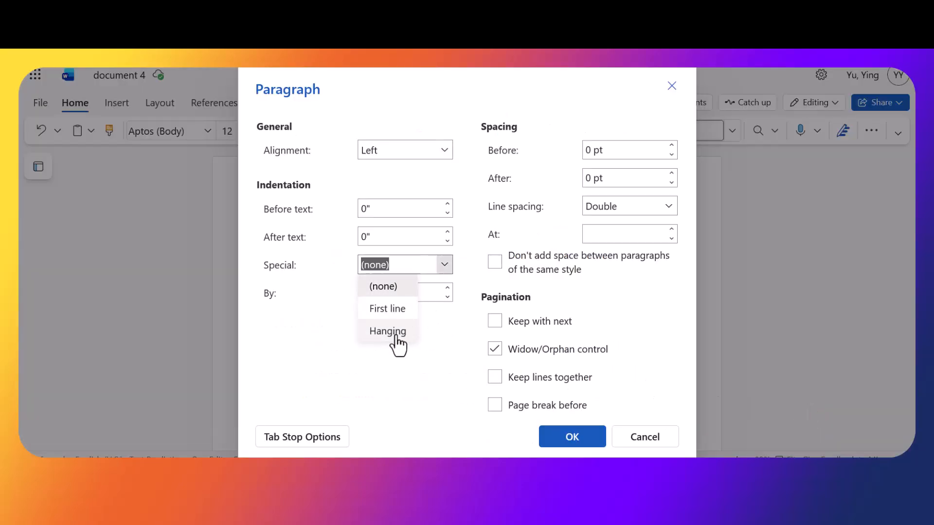
{"action": "left_click", "coordinate": [388, 331]}
{"action": "left_click", "coordinate": [569, 440]}
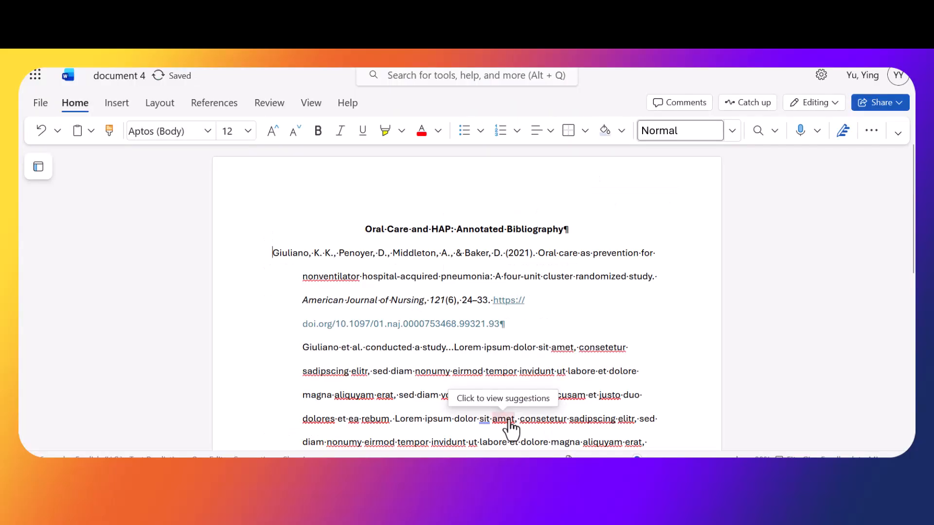
{"action": "scroll", "coordinate": [792, 329], "scroll_direction": "down", "scroll_amount": 5}
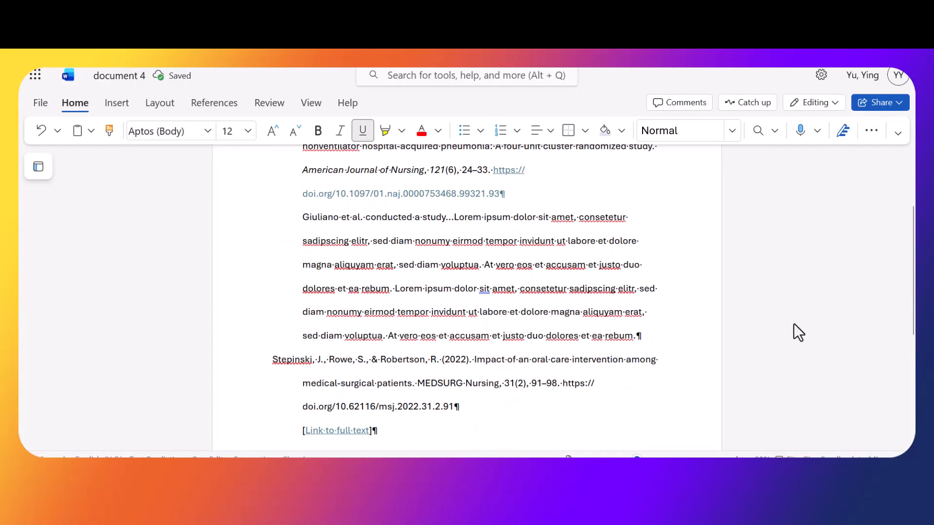
{"action": "scroll", "coordinate": [794, 325], "scroll_direction": "down", "scroll_amount": 2}
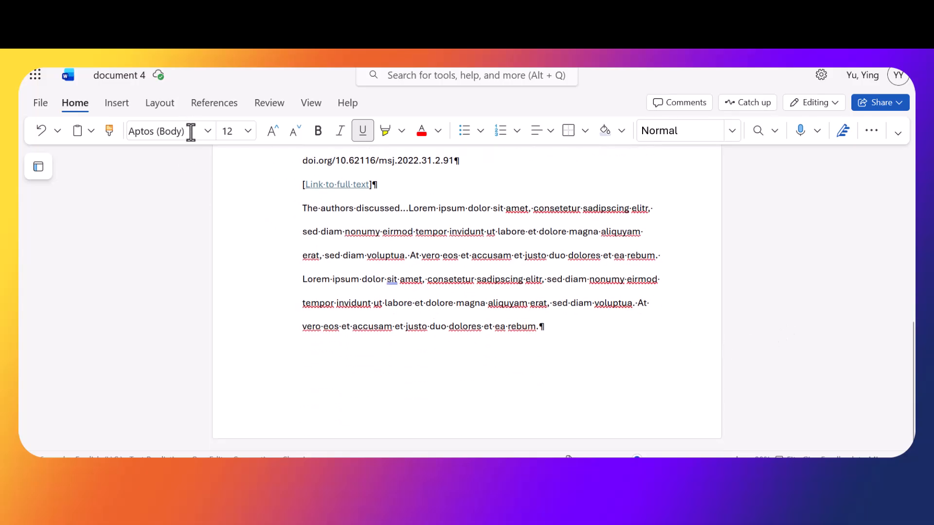
{"action": "double_click", "coordinate": [152, 131]}
{"action": "scroll", "coordinate": [664, 380], "scroll_direction": "up", "scroll_amount": 8}
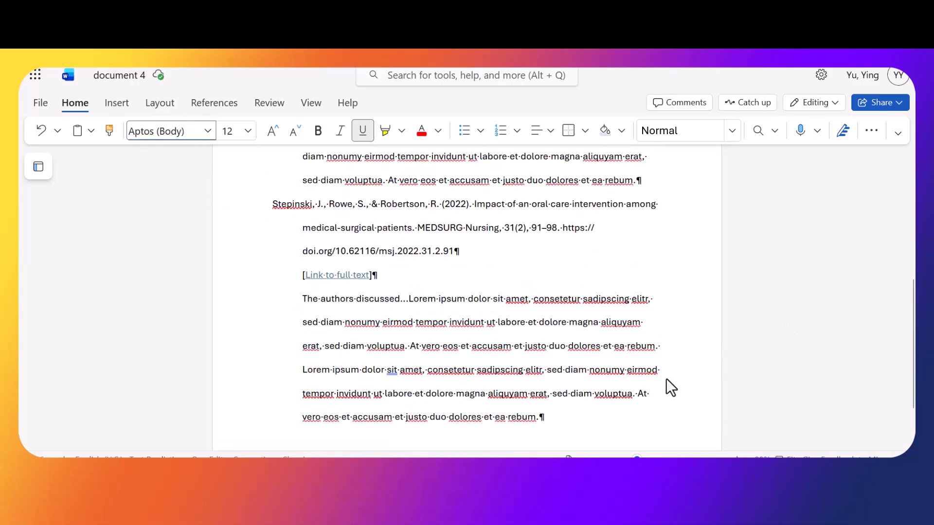
{"action": "scroll", "coordinate": [610, 340], "scroll_direction": "down", "scroll_amount": 3}
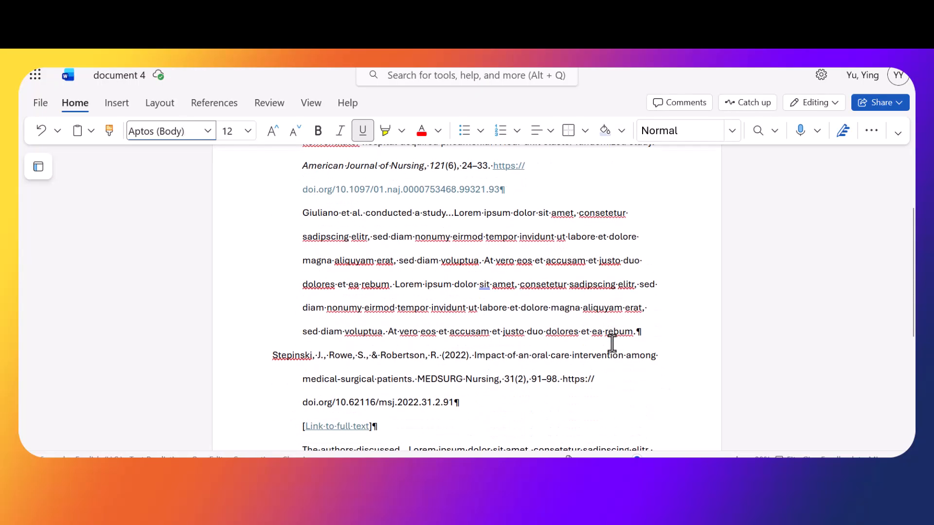
Hide the paragraph marks and other formatting symbols throughout the document.
{"action": "left_click", "coordinate": [632, 308]}
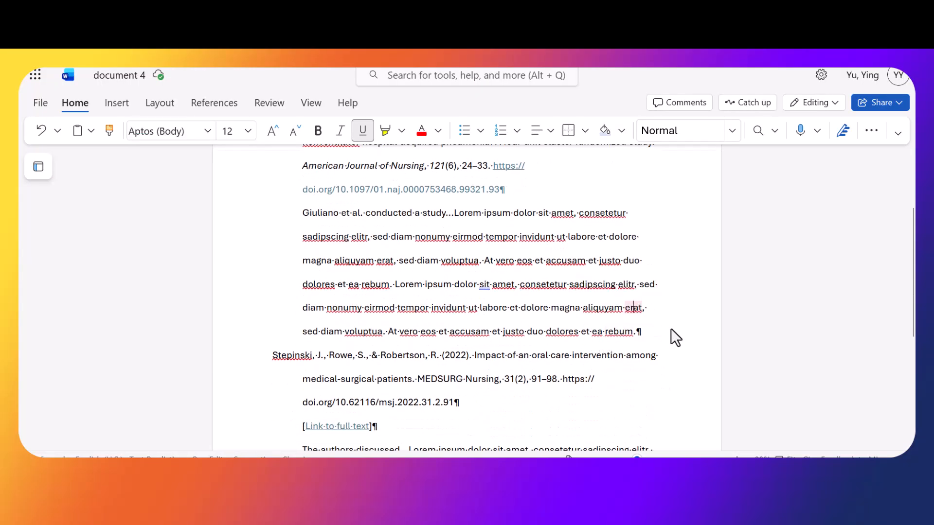
{"action": "left_click", "coordinate": [669, 341]}
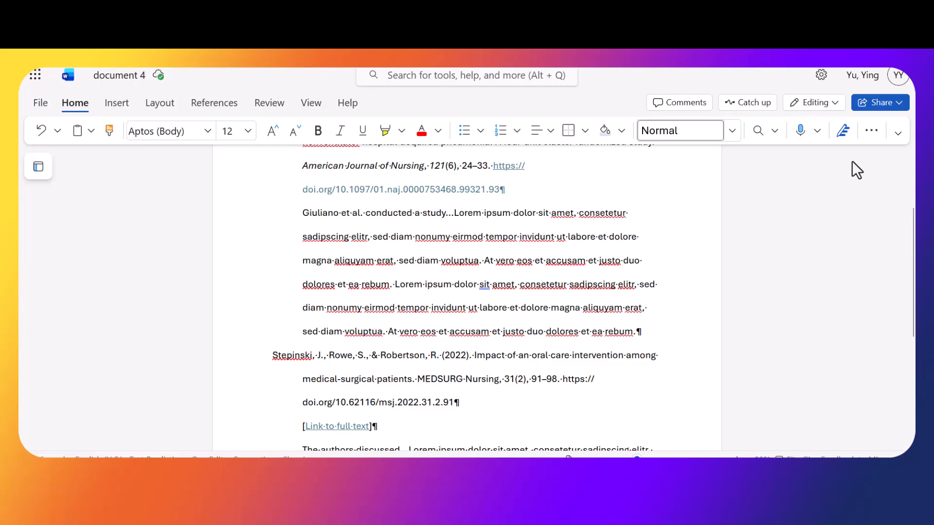
{"action": "left_click", "coordinate": [871, 130]}
{"action": "scroll", "coordinate": [827, 317], "scroll_direction": "down", "scroll_amount": 2}
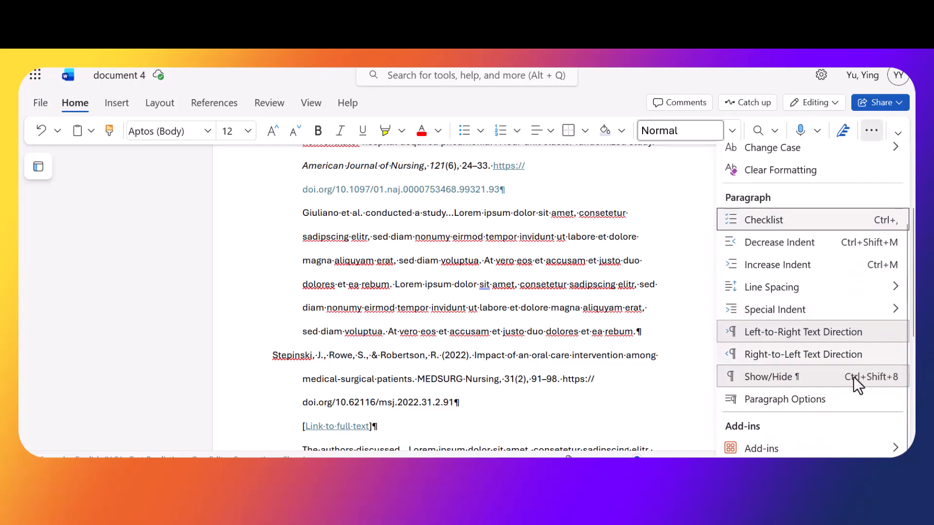
{"action": "left_click", "coordinate": [783, 377]}
Select the whole document and change its font to Times New Roman.
{"action": "left_click", "coordinate": [667, 219]}
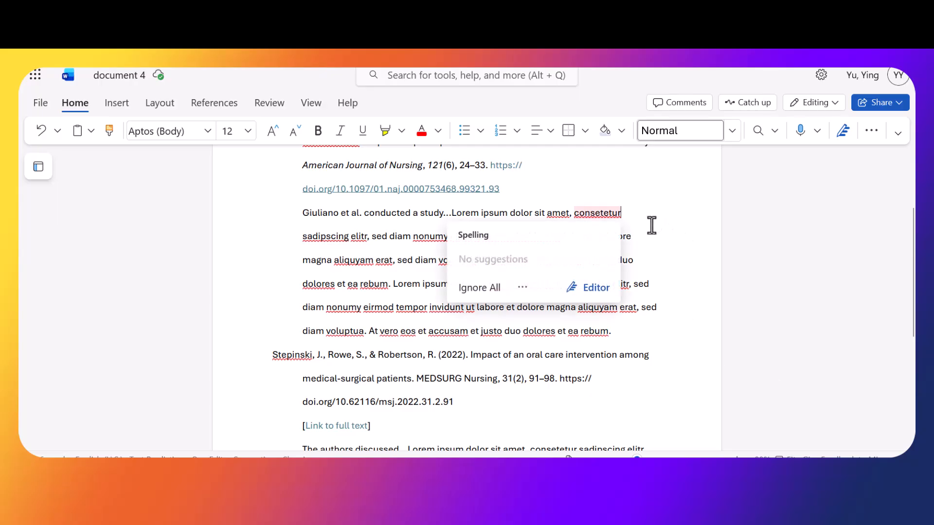
{"action": "key", "text": "ctrl+a"}
{"action": "scroll", "coordinate": [614, 272], "scroll_direction": "up", "scroll_amount": 2}
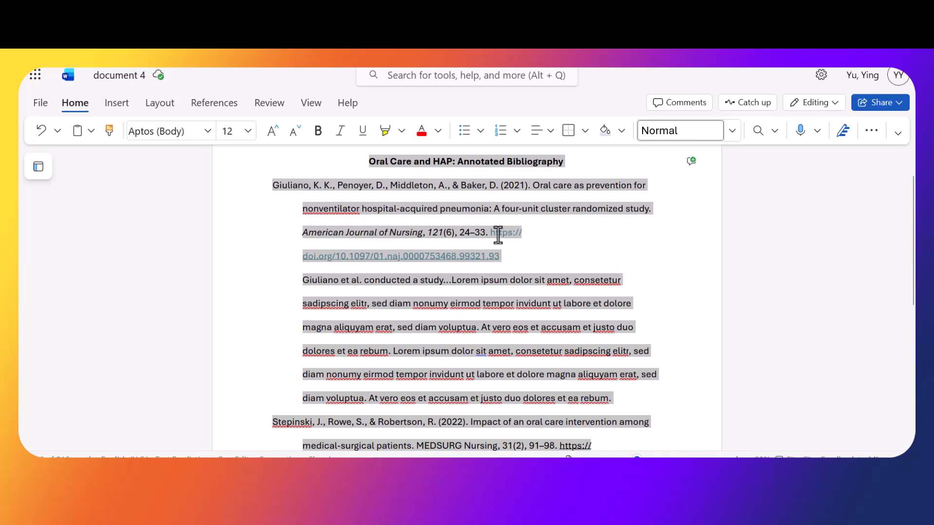
{"action": "scroll", "coordinate": [341, 204], "scroll_direction": "up", "scroll_amount": 2}
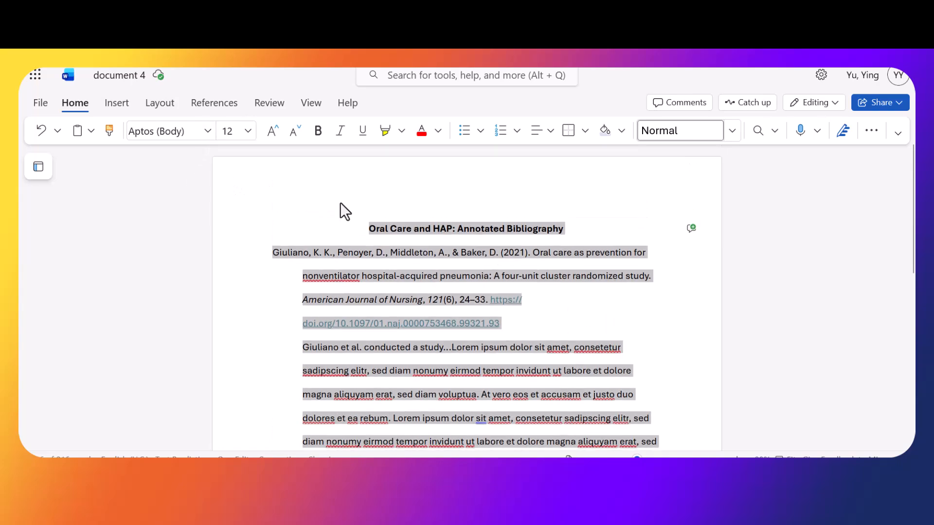
{"action": "left_click", "coordinate": [207, 131]}
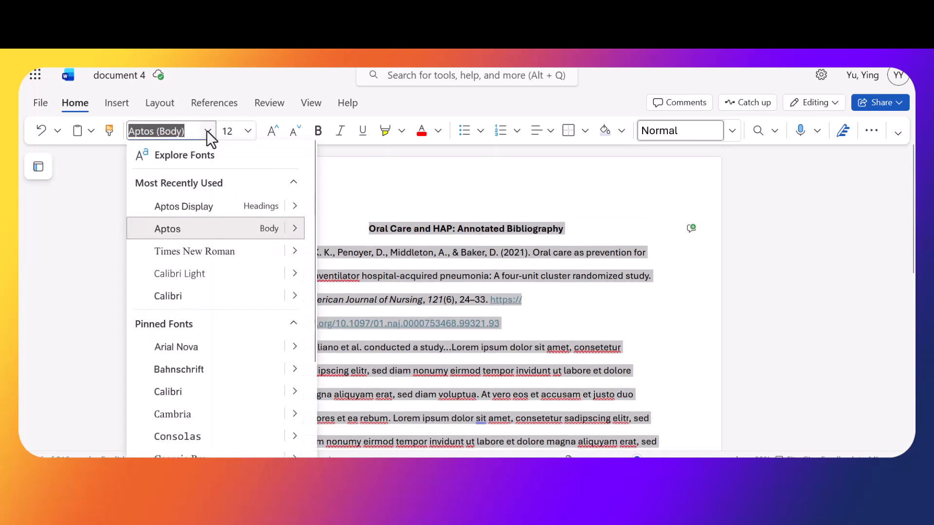
{"action": "left_click", "coordinate": [217, 255]}
{"action": "scroll", "coordinate": [273, 181], "scroll_direction": "down", "scroll_amount": 2}
{"action": "scroll", "coordinate": [579, 375], "scroll_direction": "up", "scroll_amount": 10}
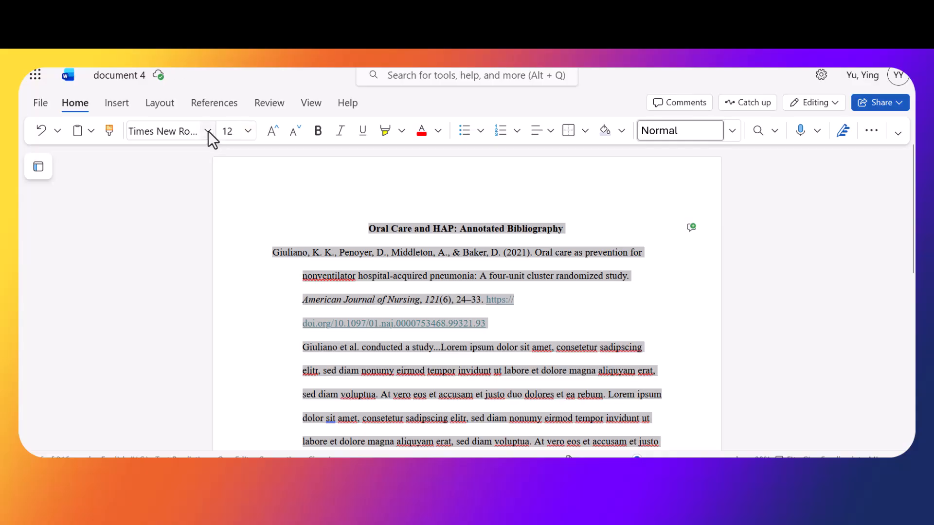
Set the font of the entire selected document to Calibri at size 11.
{"action": "left_click", "coordinate": [208, 130]}
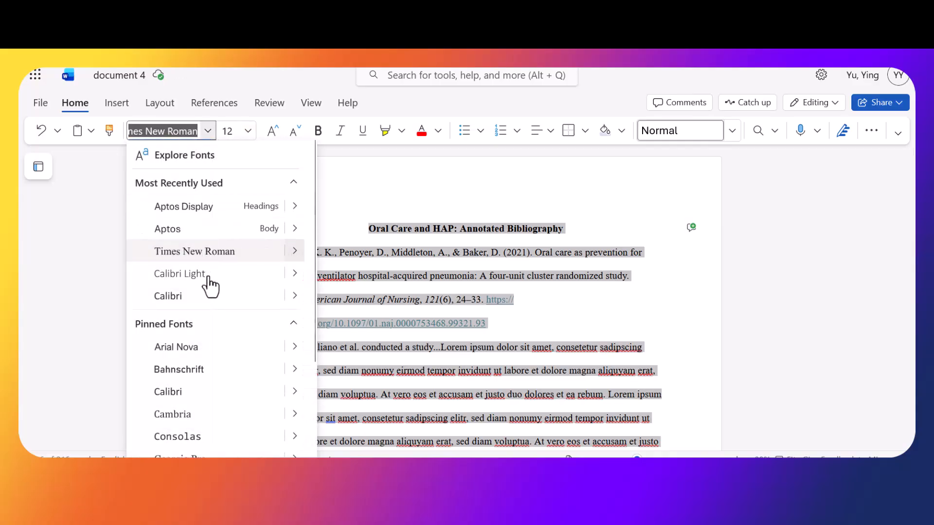
{"action": "left_click", "coordinate": [171, 298]}
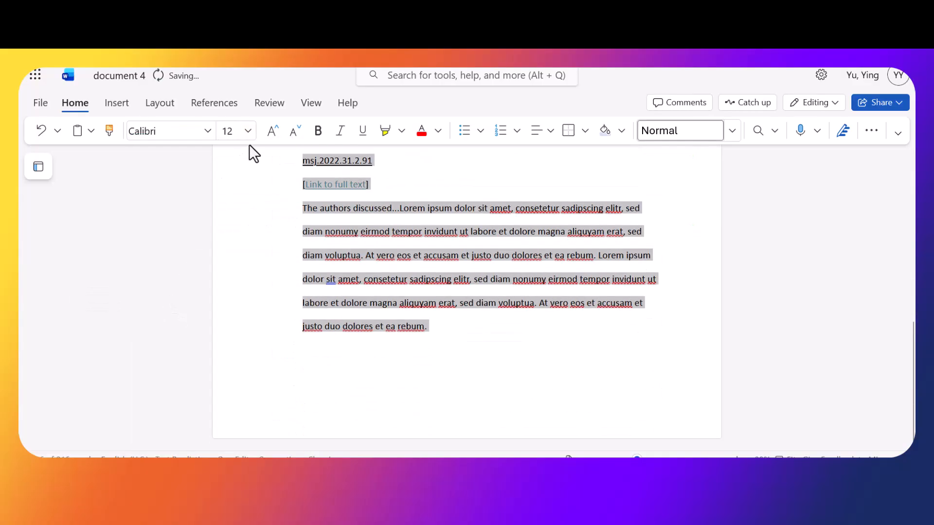
{"action": "left_click", "coordinate": [248, 131]}
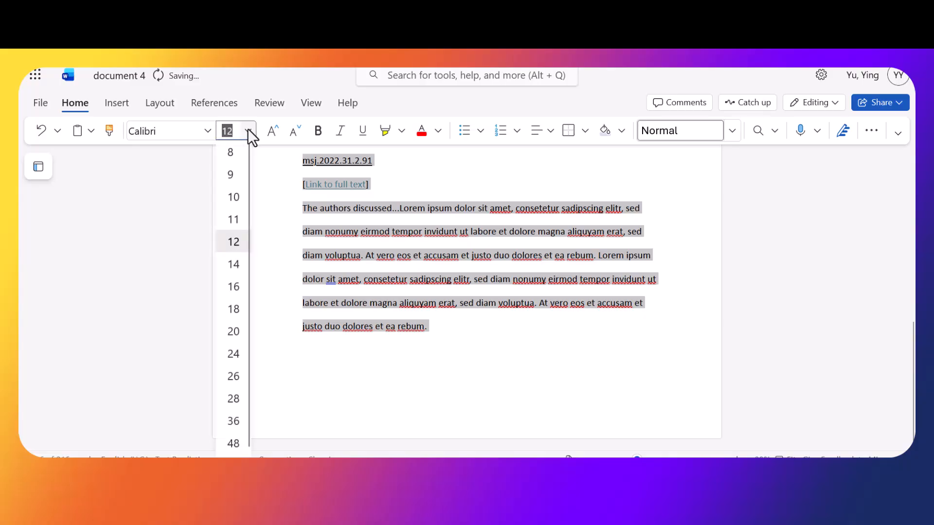
{"action": "left_click", "coordinate": [238, 220]}
Change the font of the entire selected document to Arial and deselect the text.
{"action": "left_click", "coordinate": [208, 131]}
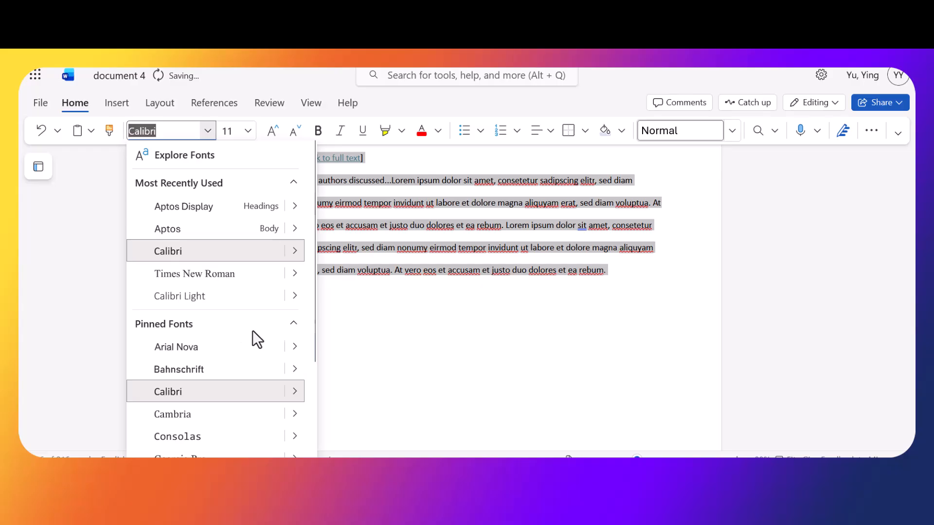
{"action": "scroll", "coordinate": [253, 330], "scroll_direction": "down", "scroll_amount": 2}
{"action": "scroll", "coordinate": [253, 338], "scroll_direction": "down", "scroll_amount": 1}
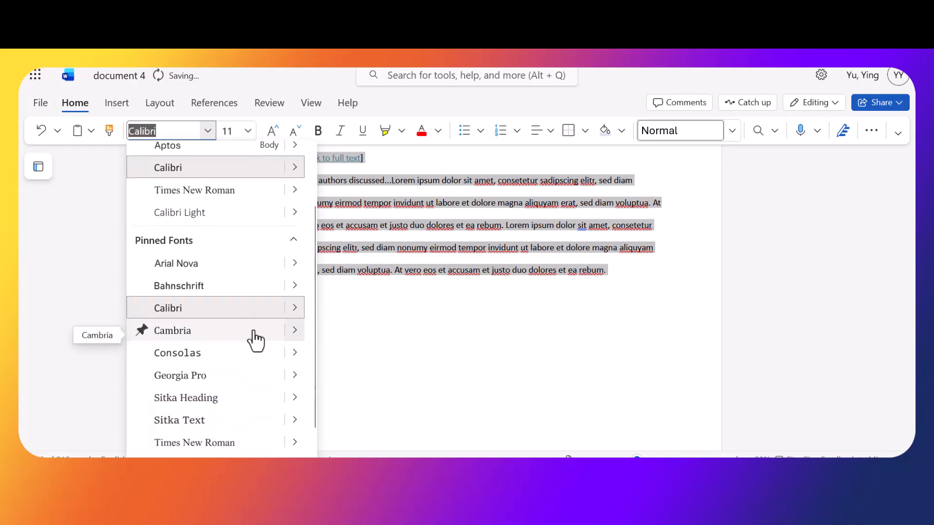
{"action": "scroll", "coordinate": [254, 336], "scroll_direction": "up", "scroll_amount": 3}
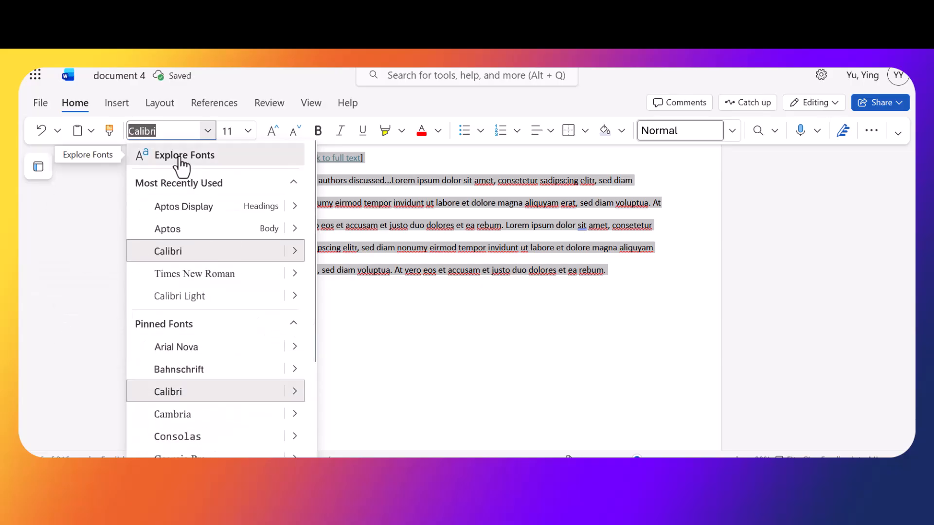
{"action": "type", "text": "arial"}
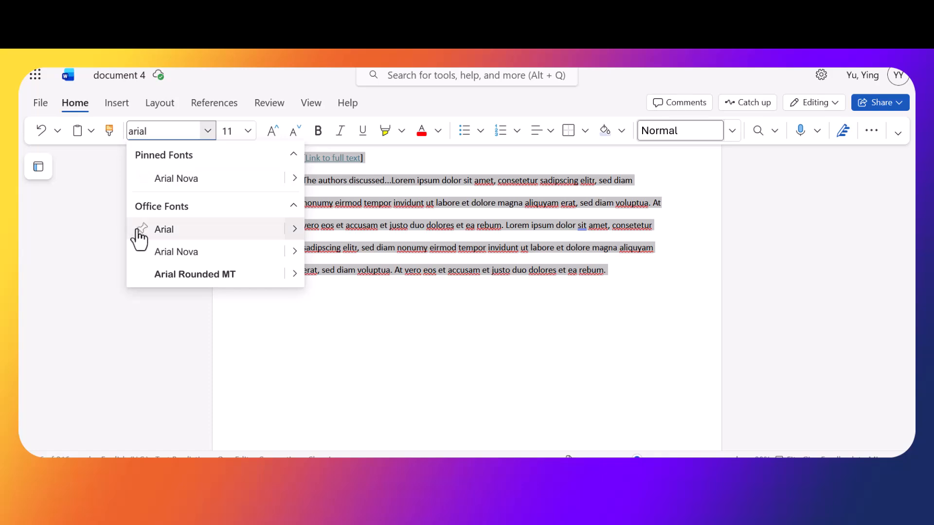
{"action": "left_click", "coordinate": [166, 231]}
{"action": "left_click", "coordinate": [518, 365]}
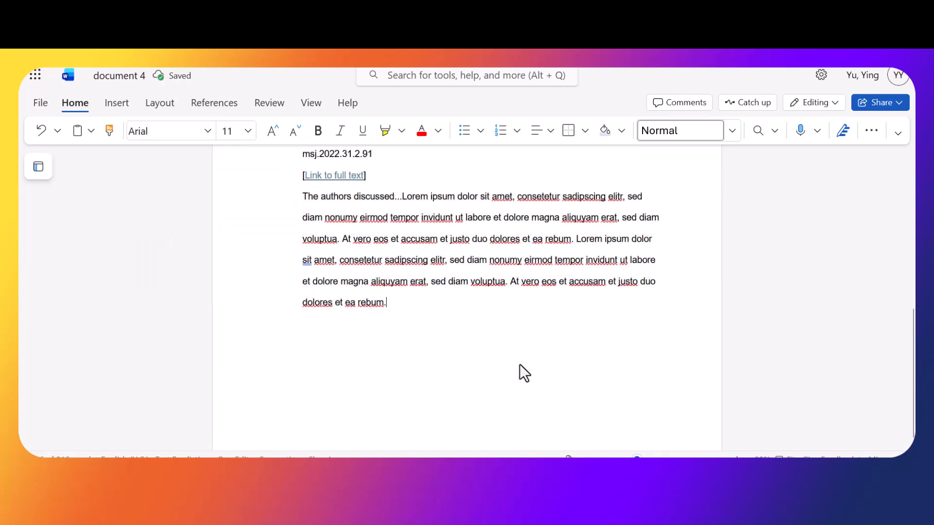
{"action": "scroll", "coordinate": [519, 365], "scroll_direction": "up", "scroll_amount": 8}
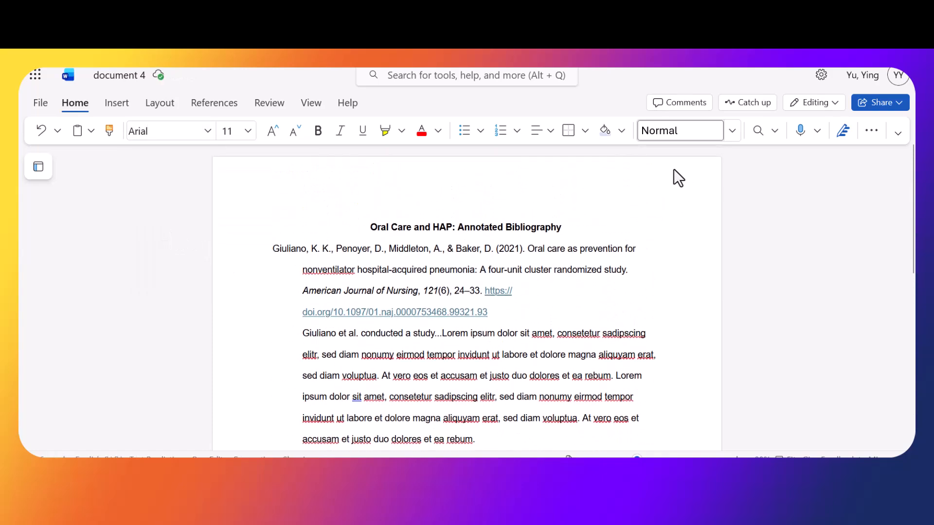
Add a page number to the top-right corner of the document's header, without the page count.
{"action": "left_click", "coordinate": [674, 170]}
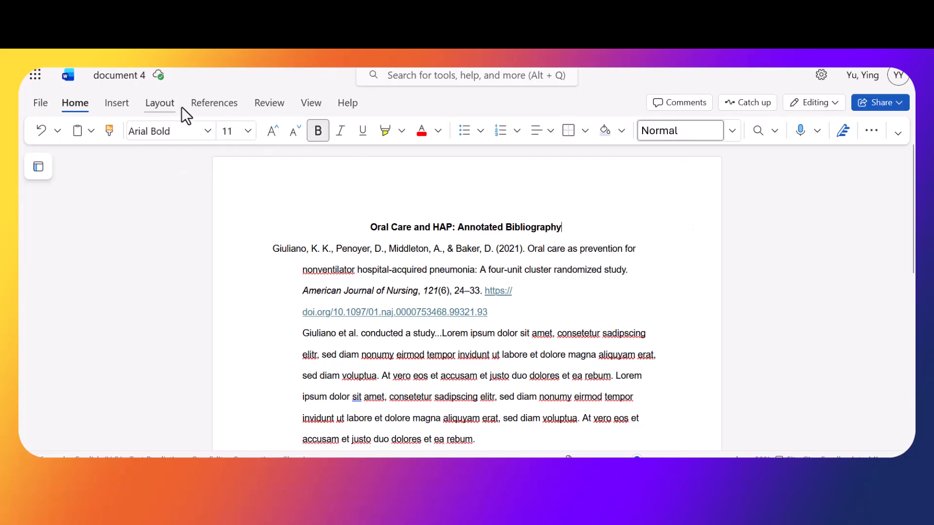
{"action": "left_click", "coordinate": [118, 107]}
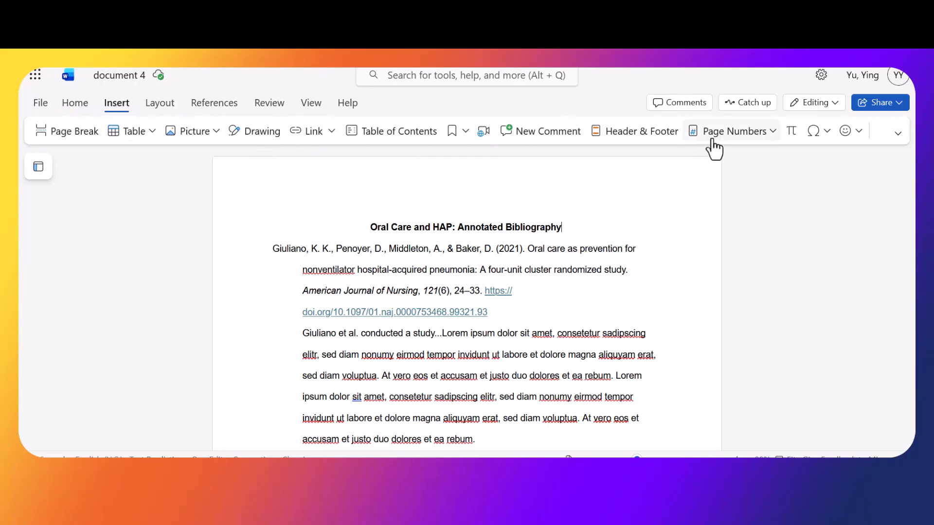
{"action": "left_click", "coordinate": [750, 141]}
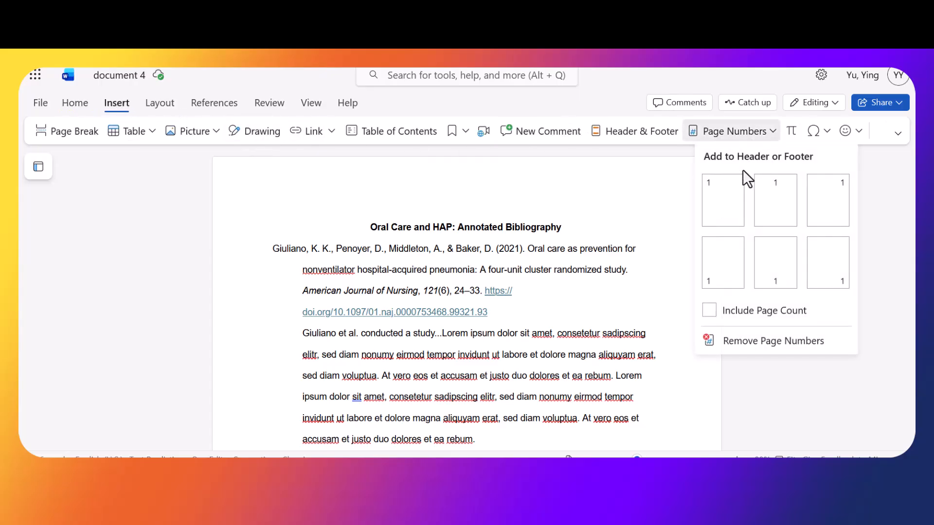
{"action": "left_click", "coordinate": [836, 196]}
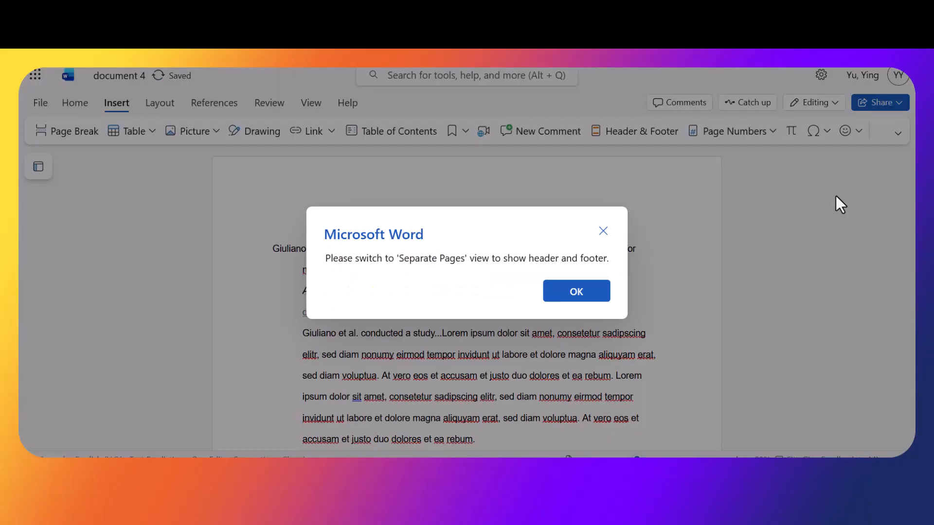
{"action": "left_click", "coordinate": [576, 292]}
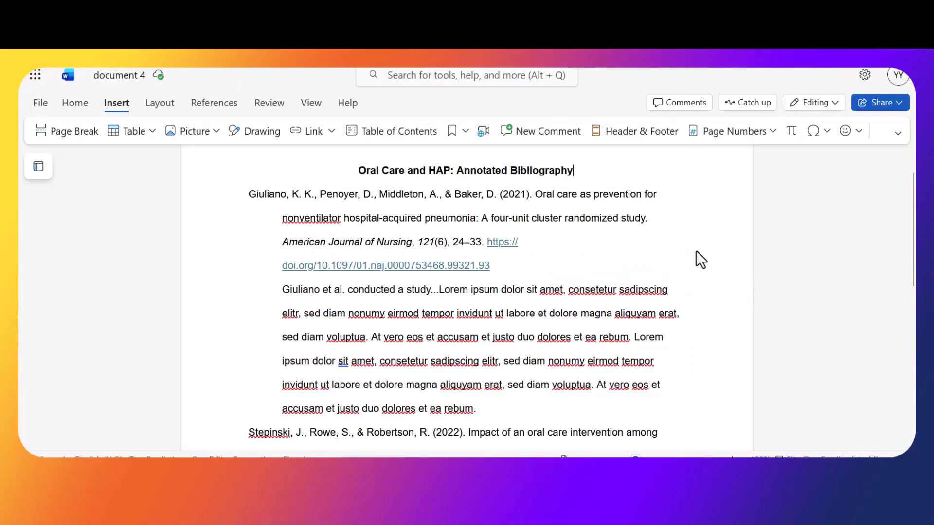
Switch the document to Separate Pages view and check the header's page number and the page layout.
{"action": "scroll", "coordinate": [696, 250], "scroll_direction": "down", "scroll_amount": 10}
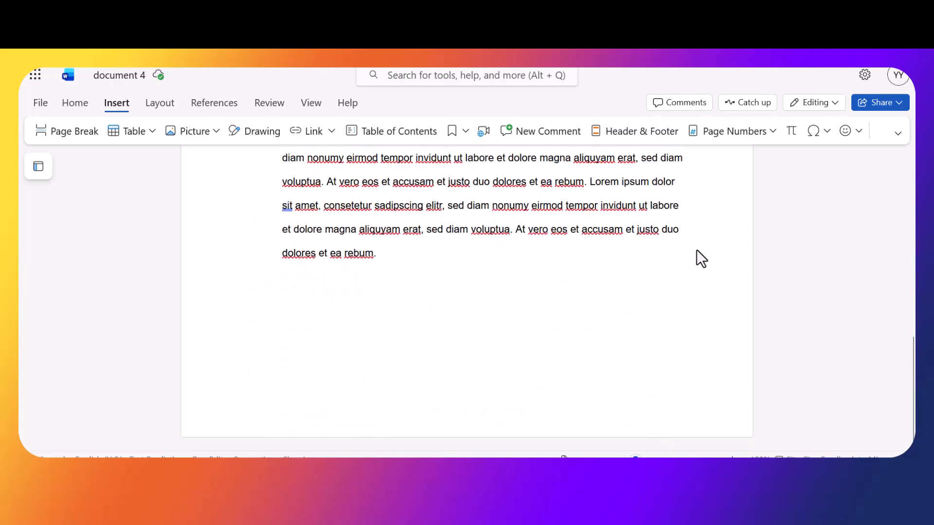
{"action": "scroll", "coordinate": [701, 258], "scroll_direction": "up", "scroll_amount": 10}
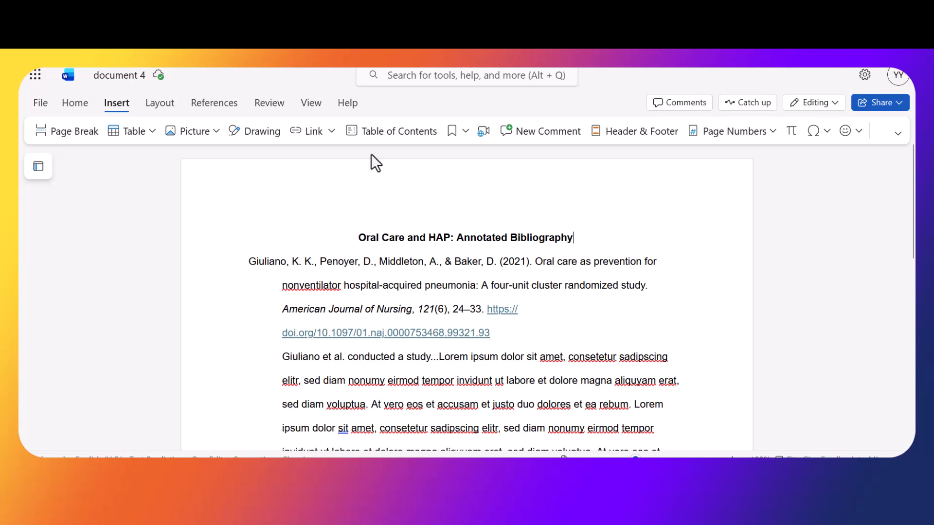
{"action": "left_click", "coordinate": [309, 104]}
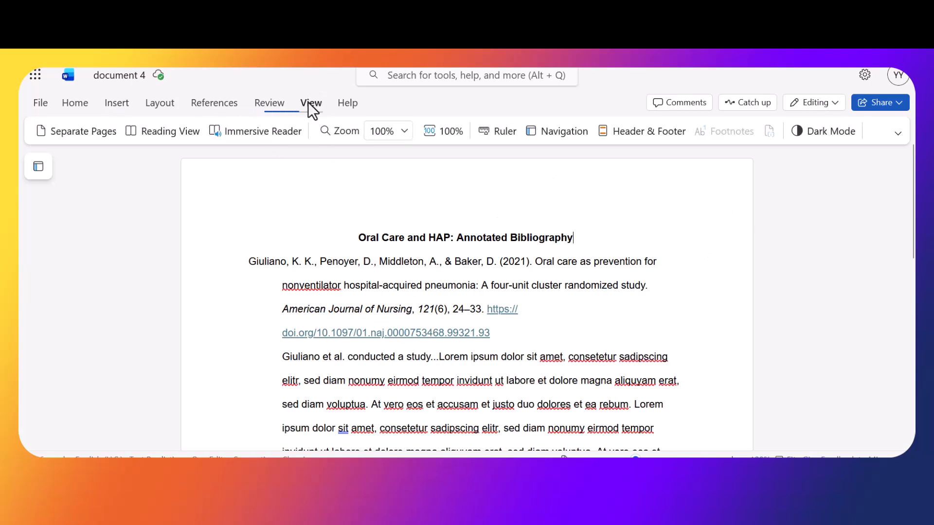
{"action": "left_click", "coordinate": [96, 137]}
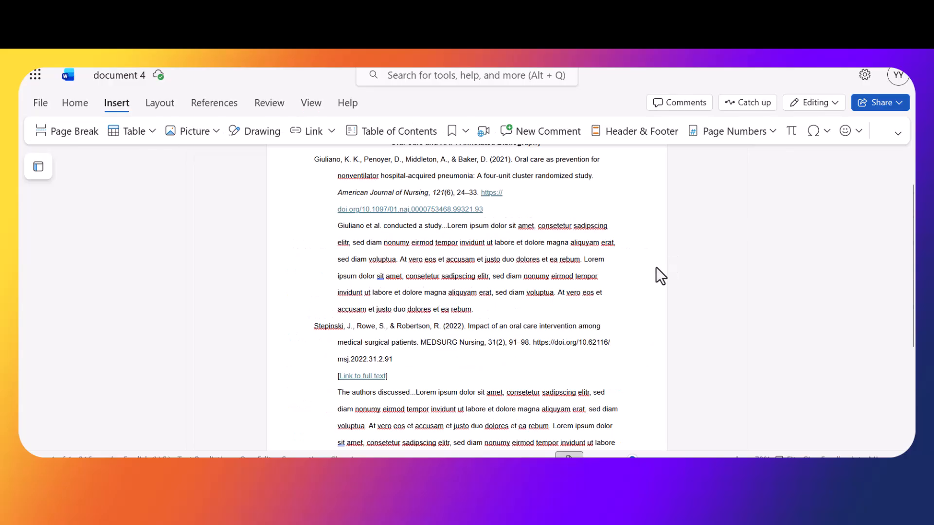
{"action": "scroll", "coordinate": [655, 266], "scroll_direction": "up", "scroll_amount": 2}
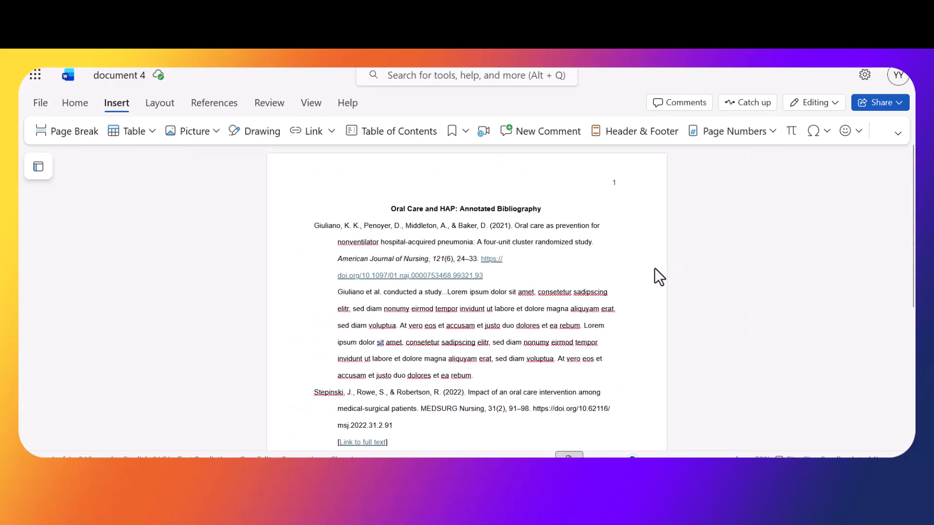
{"action": "scroll", "coordinate": [655, 268], "scroll_direction": "down", "scroll_amount": 2}
{"action": "scroll", "coordinate": [655, 268], "scroll_direction": "up", "scroll_amount": 2}
{"action": "scroll", "coordinate": [655, 267], "scroll_direction": "down", "scroll_amount": 3}
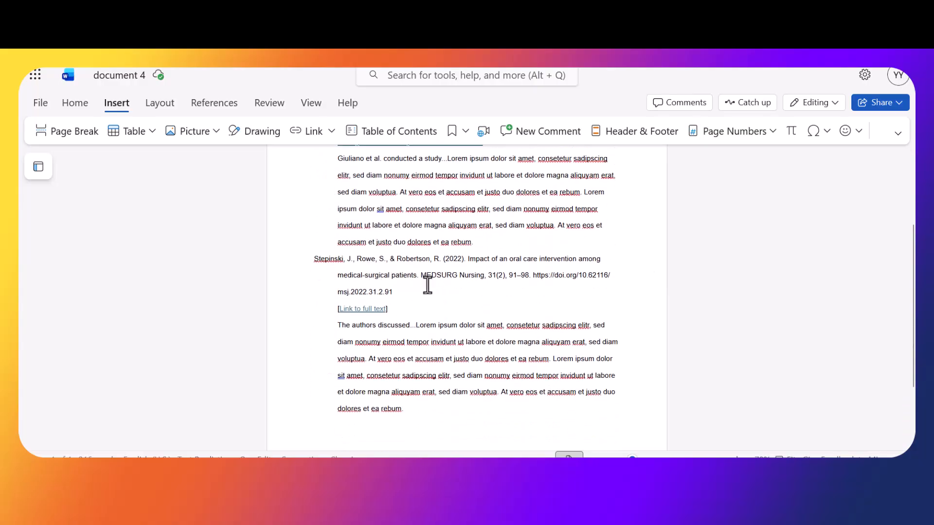
Italicize the journal name MEDSURG Nursing and the volume number 31 in the second reference.
{"action": "scroll", "coordinate": [822, 233], "scroll_direction": "up", "scroll_amount": 2}
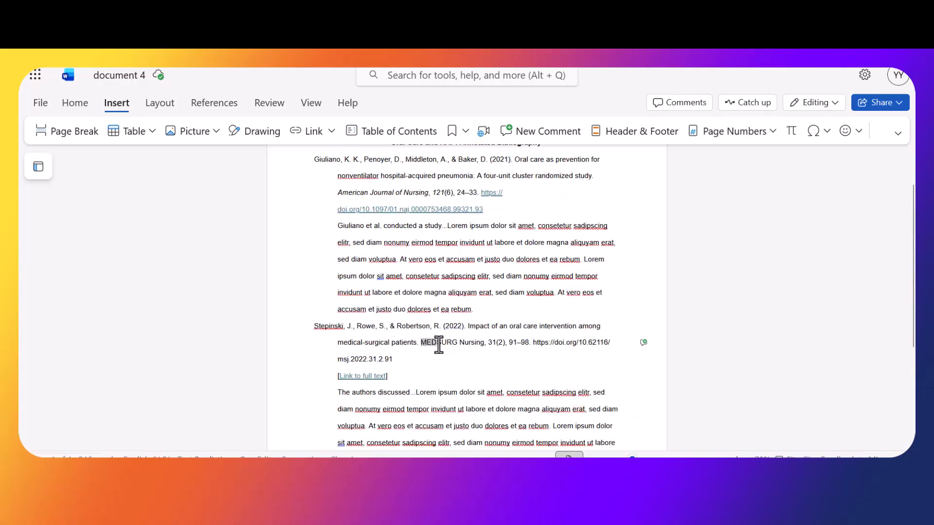
{"action": "left_click_drag", "start_coordinate": [439, 346], "coordinate": [475, 347]}
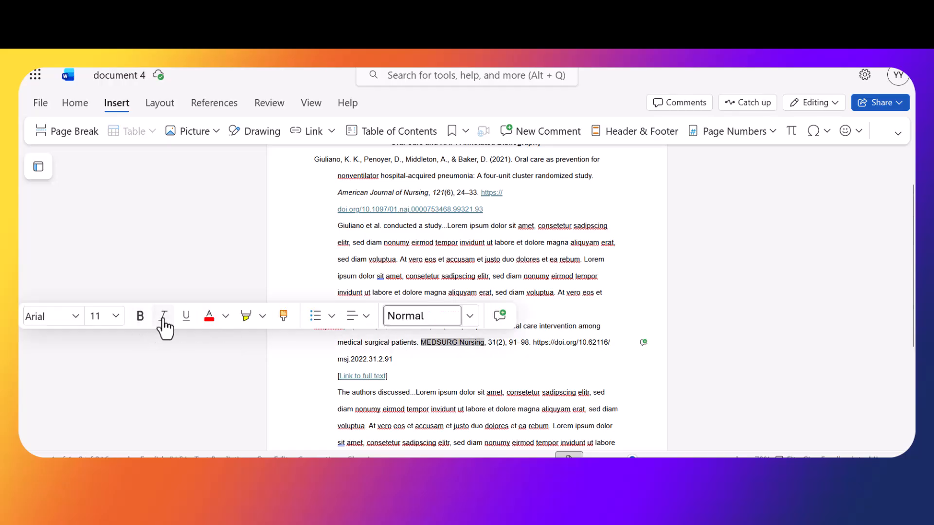
{"action": "left_click", "coordinate": [164, 321]}
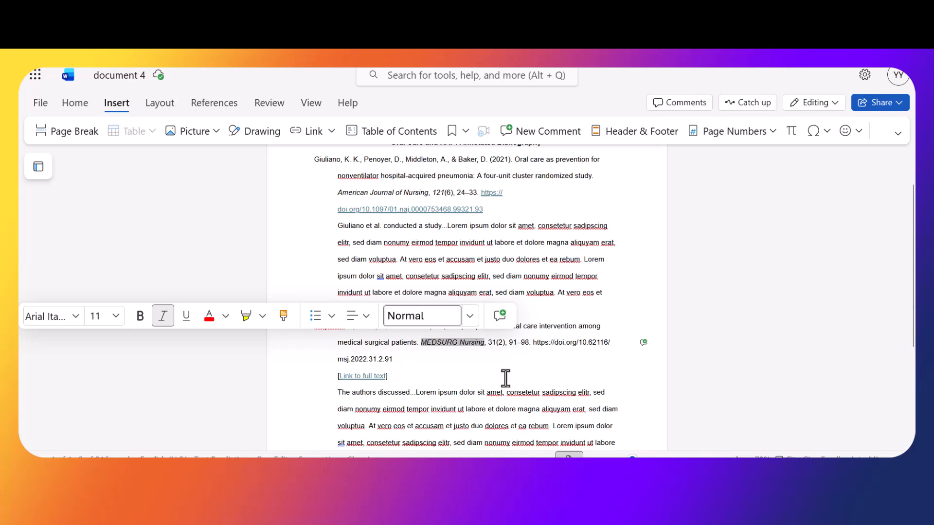
{"action": "left_click", "coordinate": [491, 349]}
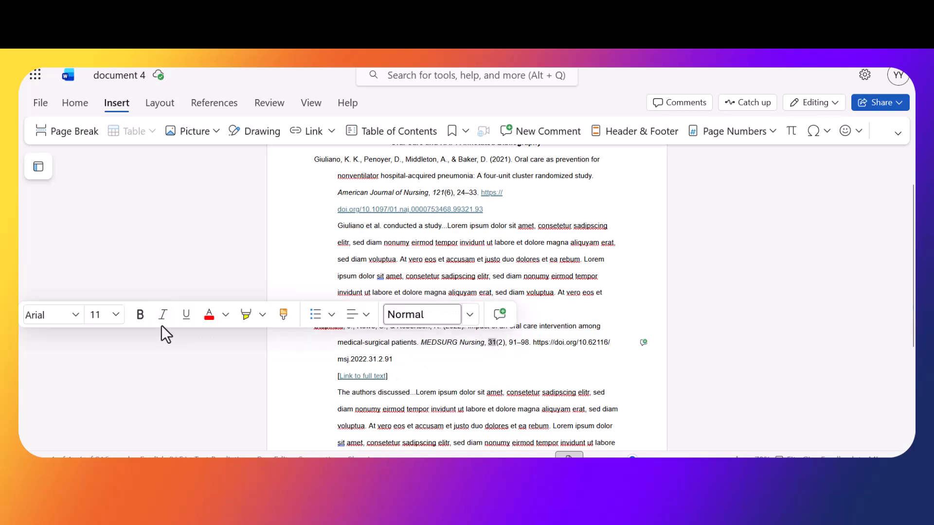
{"action": "left_click", "coordinate": [164, 316]}
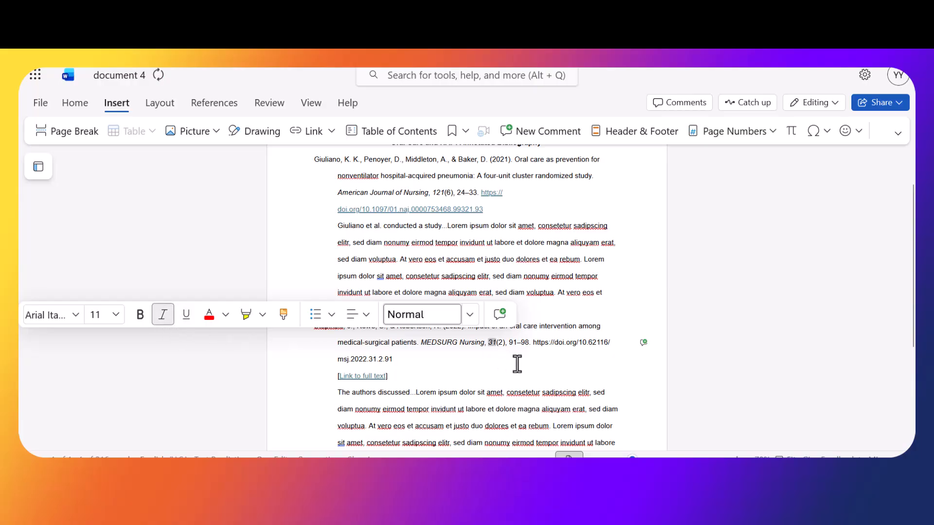
{"action": "left_click", "coordinate": [571, 370]}
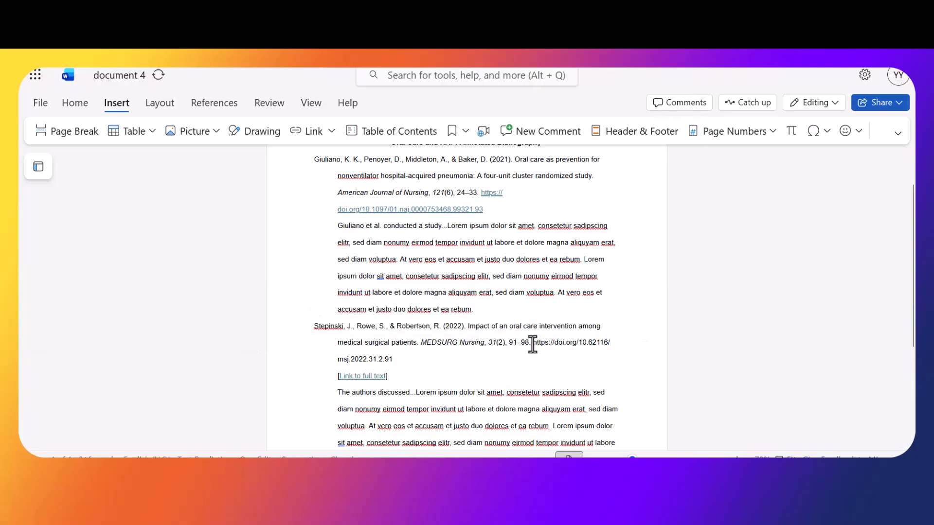
Turn the DOI at the end of the second reference into a live hyperlink, leaving no extra empty paragraph after it.
{"action": "left_click_drag", "start_coordinate": [533, 343], "coordinate": [391, 358]}
{"action": "left_click", "coordinate": [403, 359]}
{"action": "key", "text": "Return"}
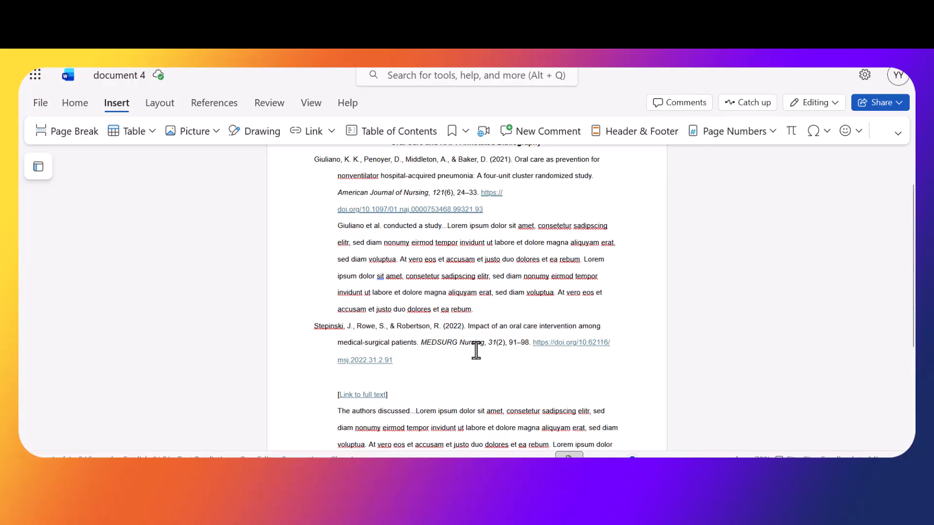
{"action": "key", "text": "BackSpace"}
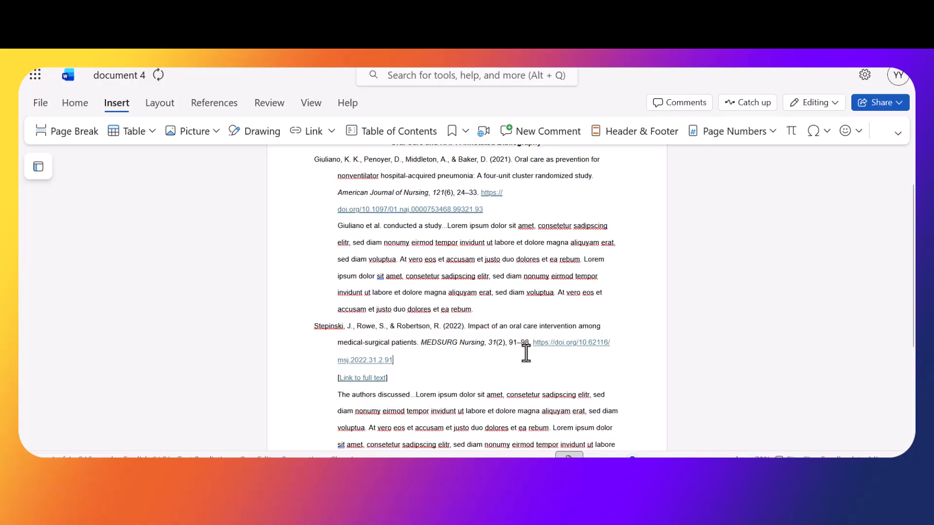
Review the formatted page, open the header for editing to inspect the header and footer areas, and return to the body text.
{"action": "scroll", "coordinate": [565, 373], "scroll_direction": "up", "scroll_amount": 2}
{"action": "scroll", "coordinate": [565, 374], "scroll_direction": "down", "scroll_amount": 9}
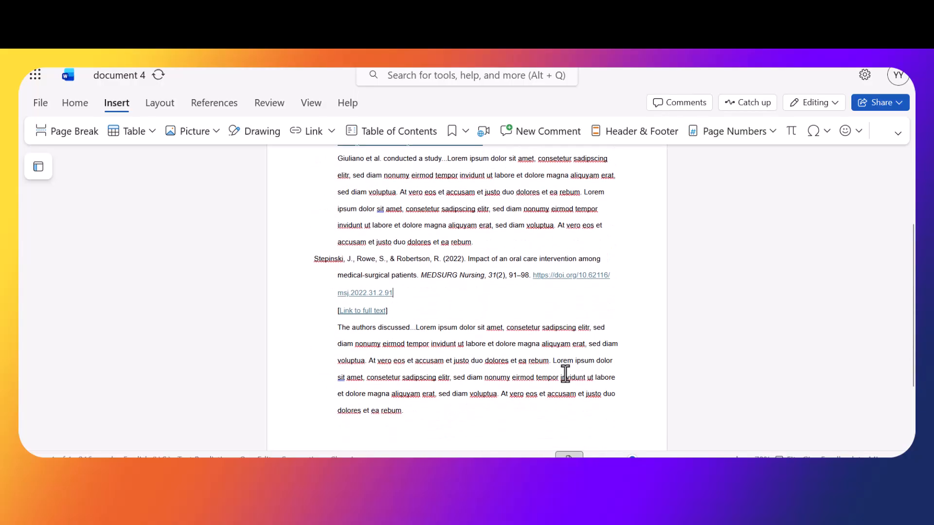
{"action": "scroll", "coordinate": [565, 373], "scroll_direction": "up", "scroll_amount": 10}
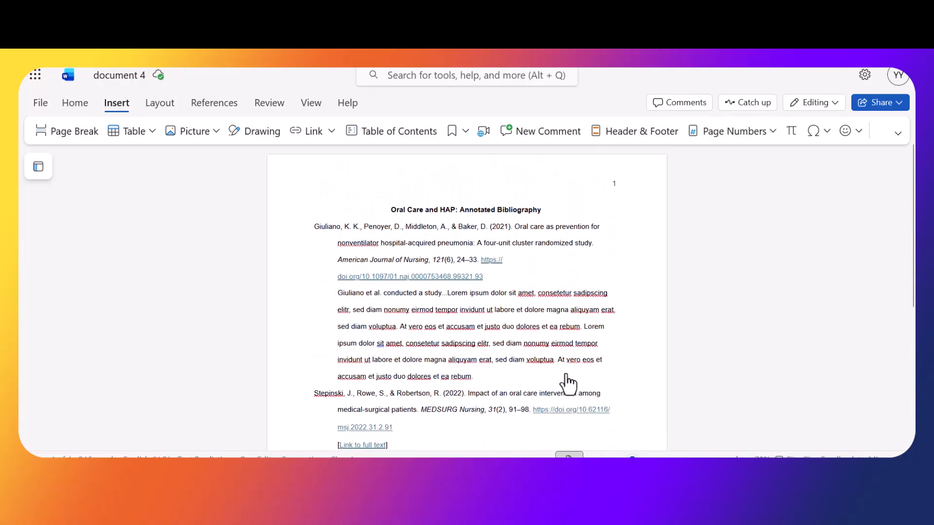
{"action": "double_click", "coordinate": [617, 182]}
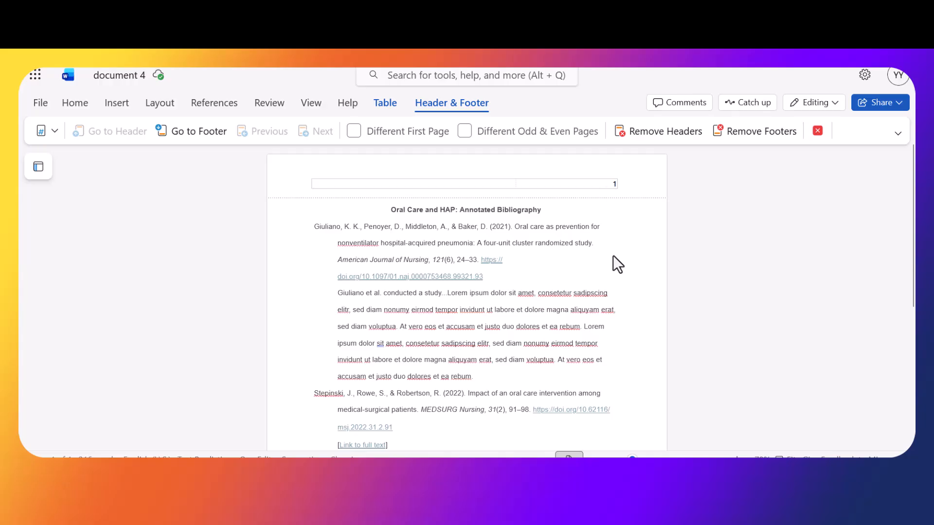
{"action": "scroll", "coordinate": [612, 257], "scroll_direction": "down", "scroll_amount": 5}
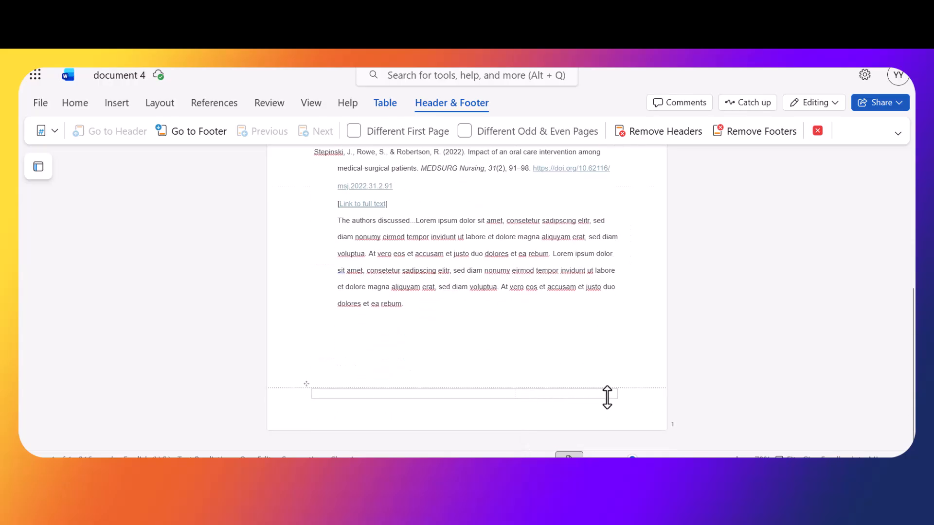
{"action": "scroll", "coordinate": [633, 390], "scroll_direction": "up", "scroll_amount": 5}
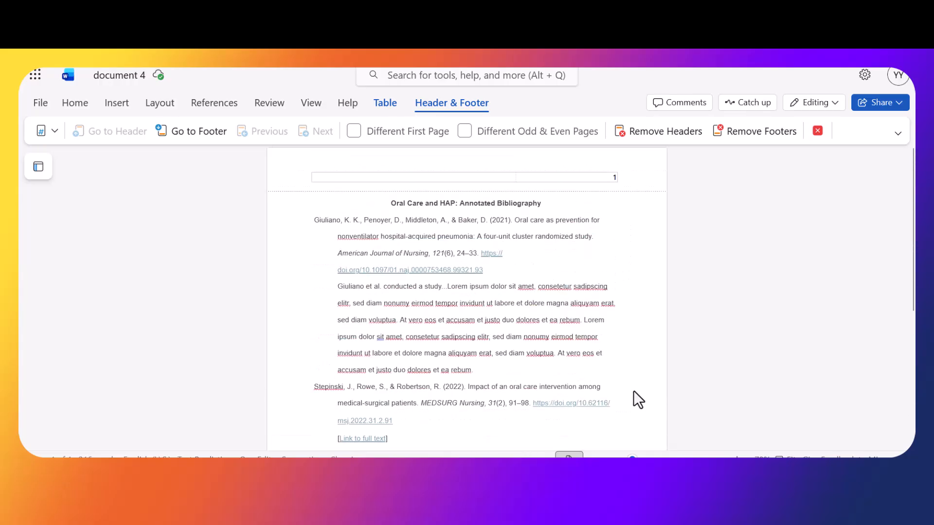
{"action": "double_click", "coordinate": [411, 209]}
{"action": "double_click", "coordinate": [612, 256]}
{"action": "left_click", "coordinate": [462, 210]}
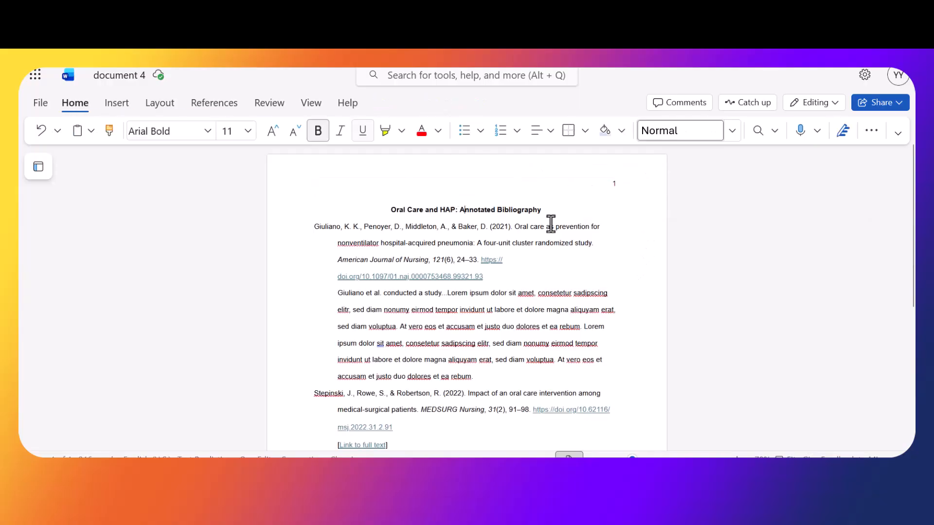
{"action": "left_click_drag", "start_coordinate": [526, 211], "coordinate": [392, 209]}
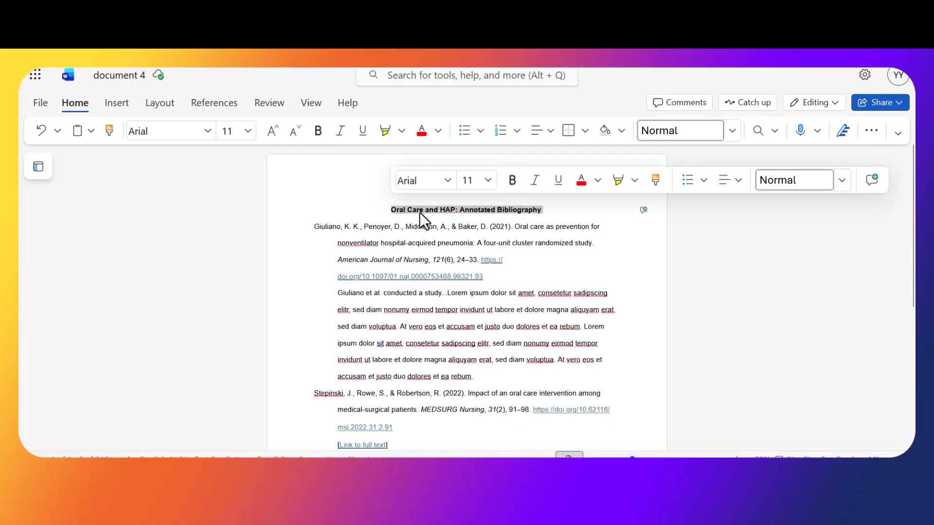
{"action": "left_click", "coordinate": [626, 267]}
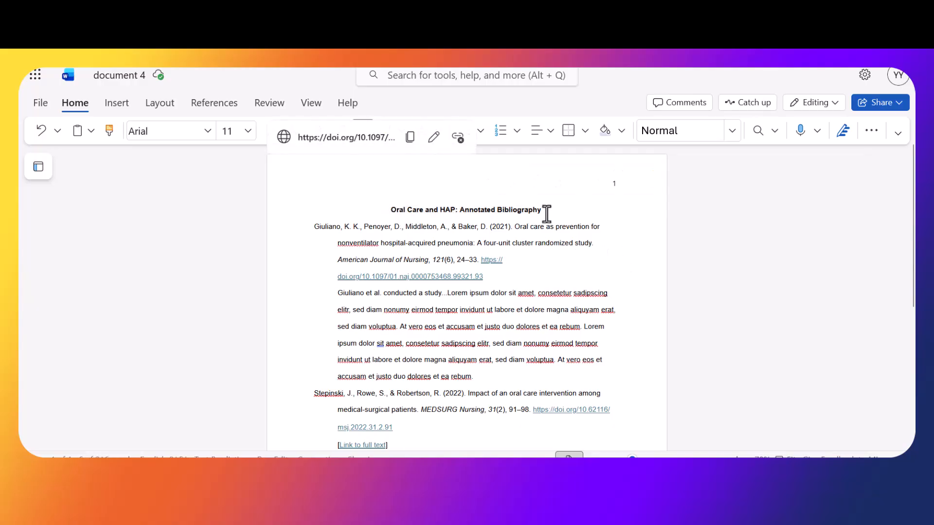
{"action": "left_click_drag", "start_coordinate": [544, 209], "coordinate": [400, 211]}
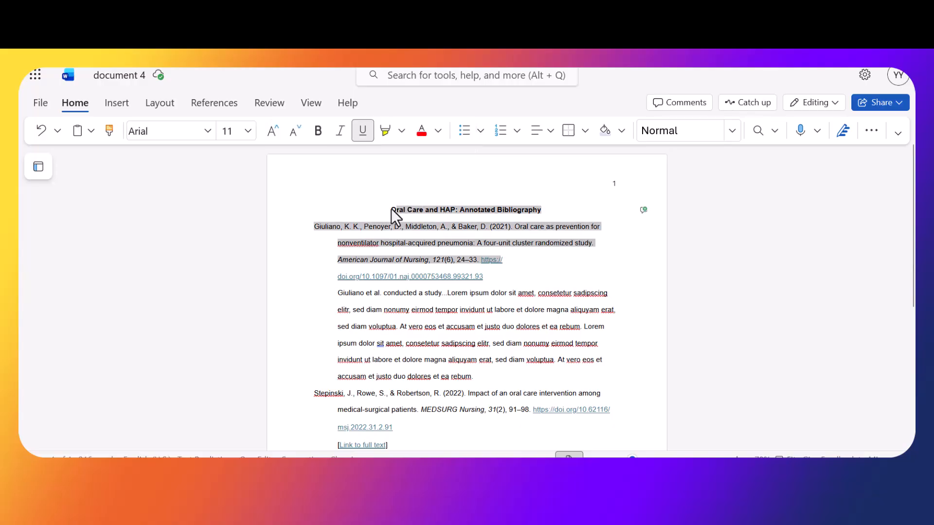
{"action": "left_click", "coordinate": [417, 211]}
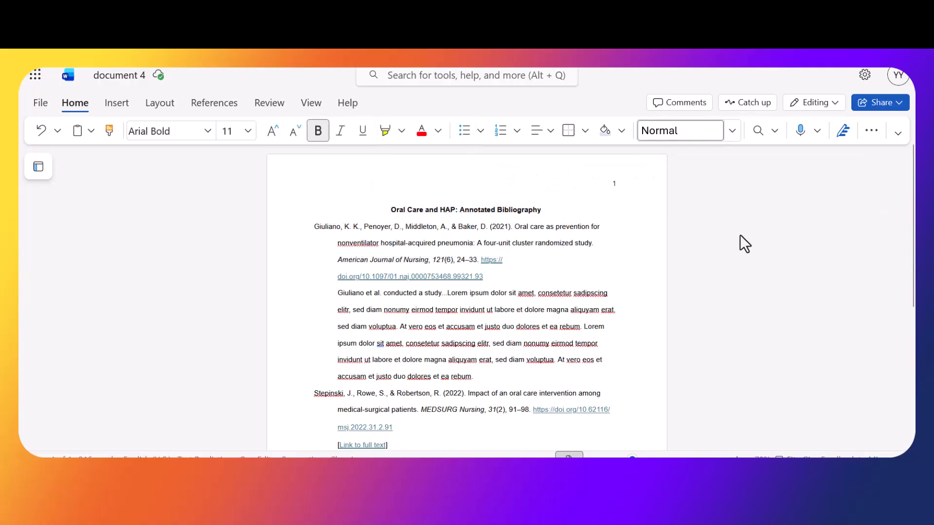